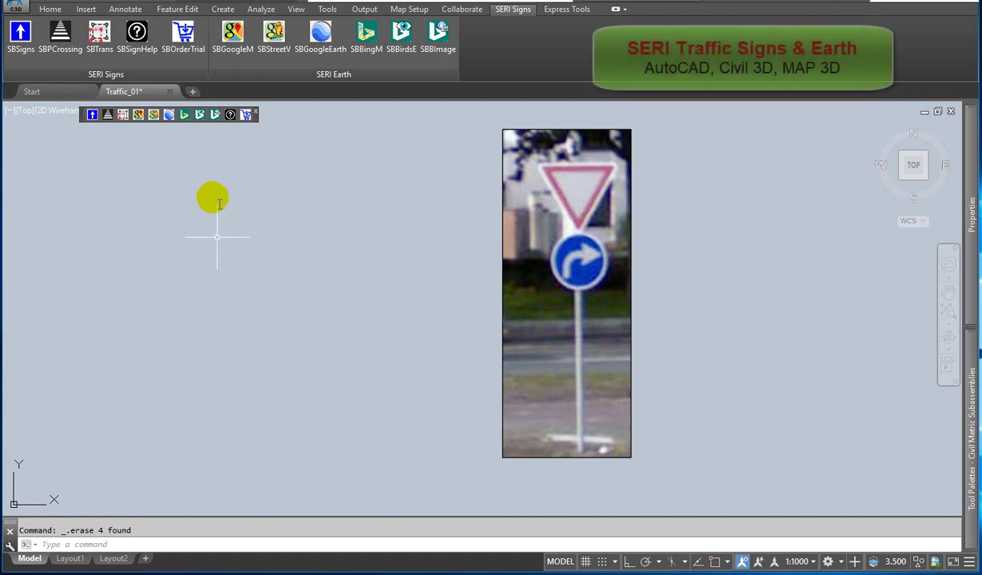
# Step: Load SignPostBase_0015 from the 00 Sign post base folder and place it left of the reference photo
pyautogui.click(21, 35)
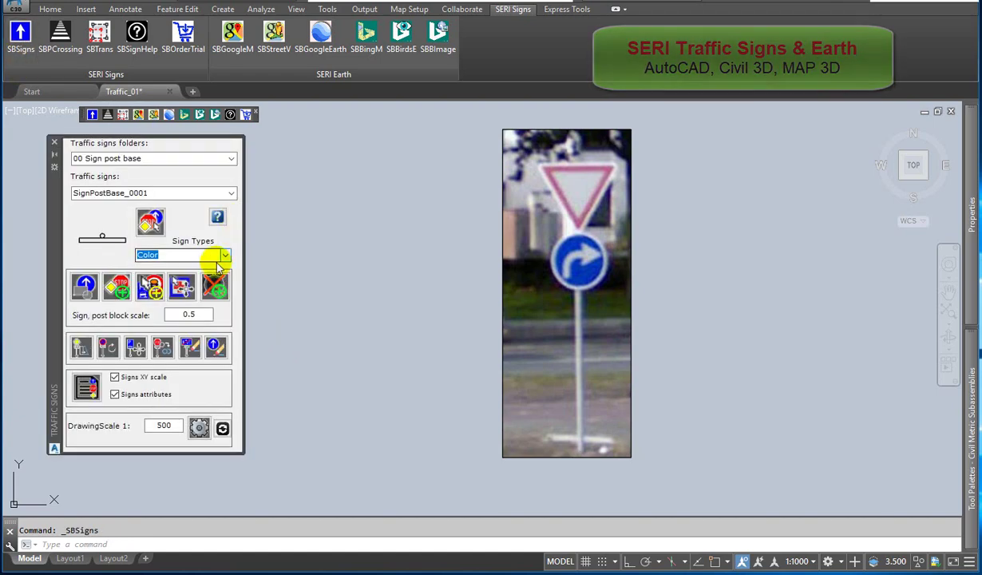
pyautogui.click(228, 158)
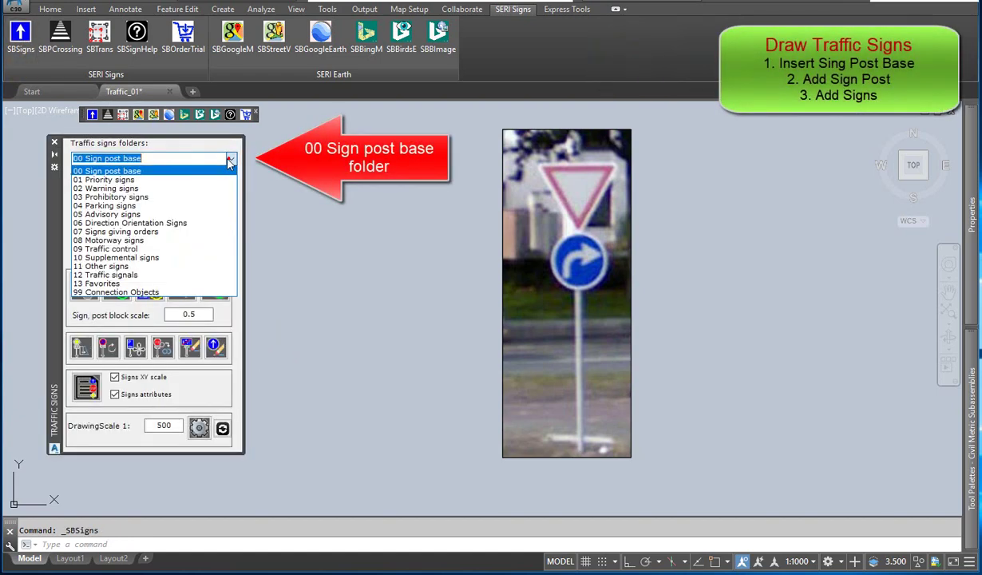
pyautogui.click(143, 172)
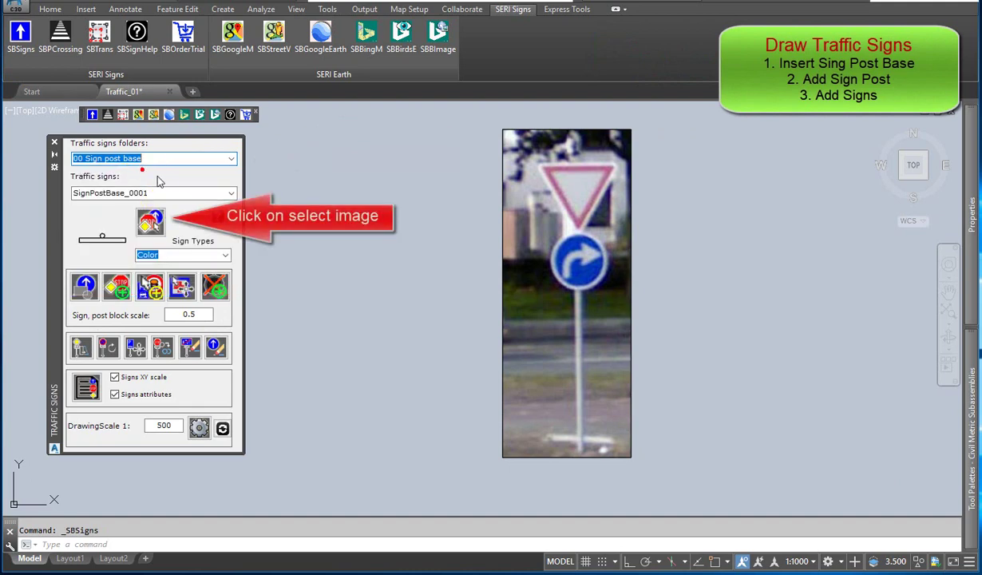
pyautogui.click(157, 217)
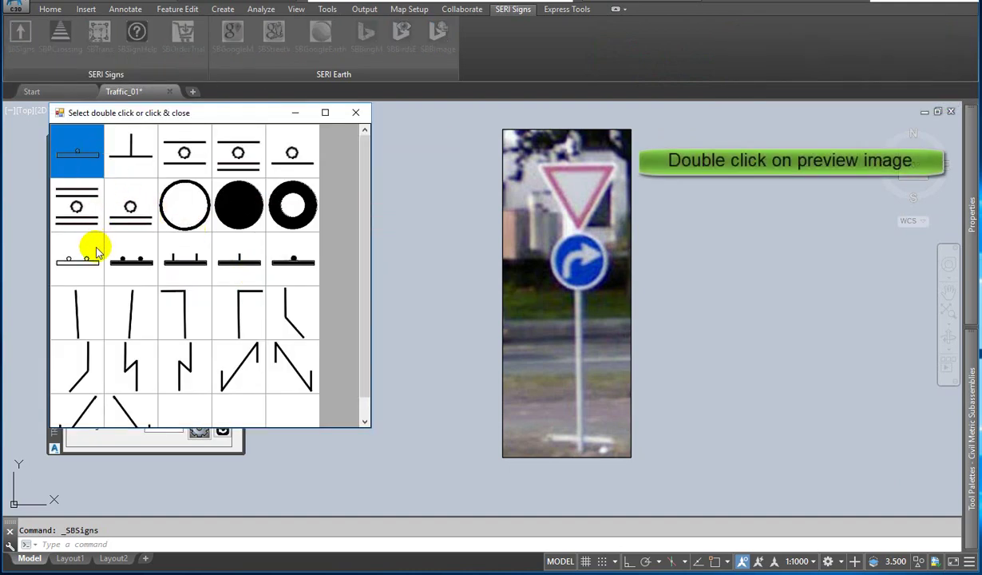
pyautogui.click(159, 267)
pyautogui.click(302, 268)
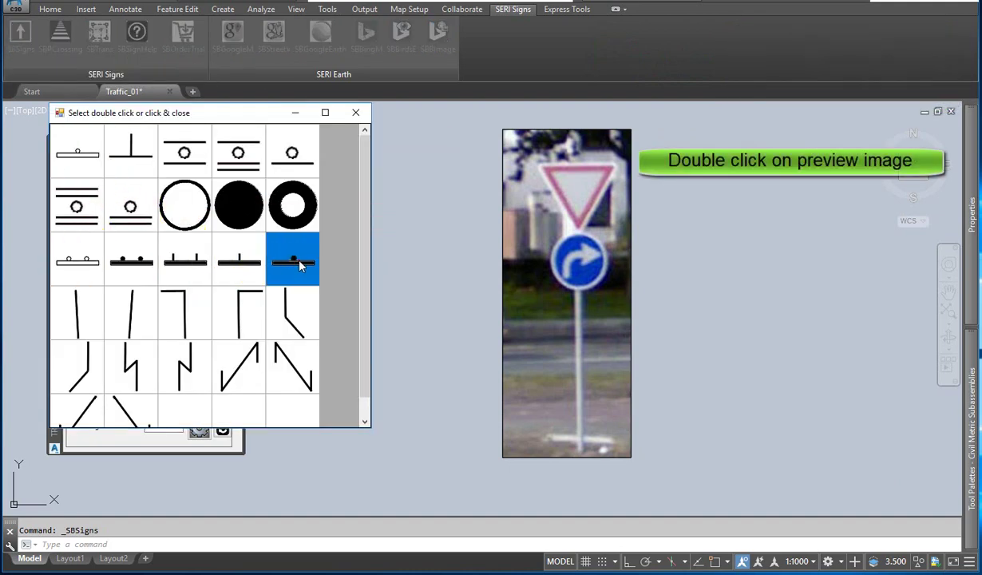
pyautogui.doubleClick(299, 266)
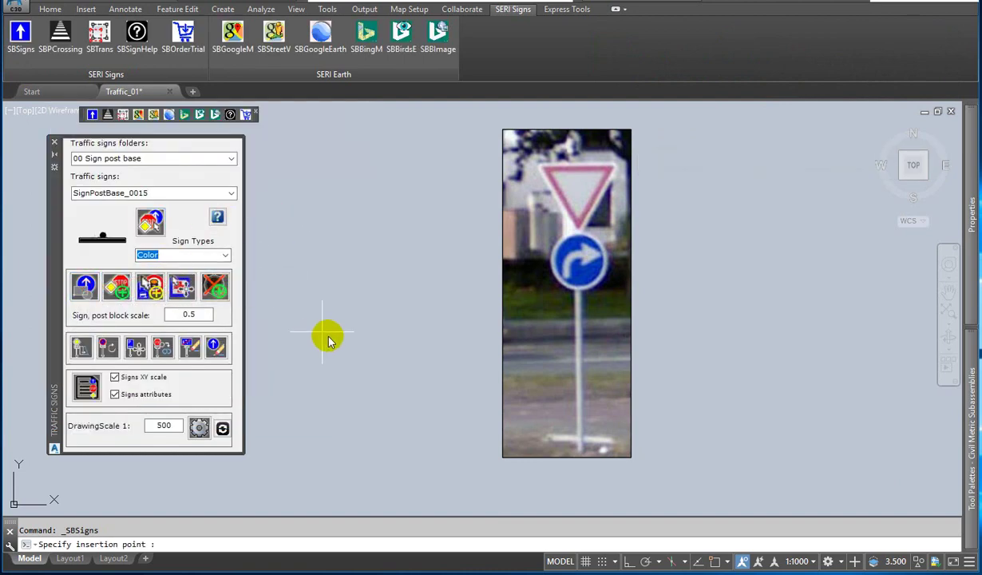
pyautogui.click(371, 396)
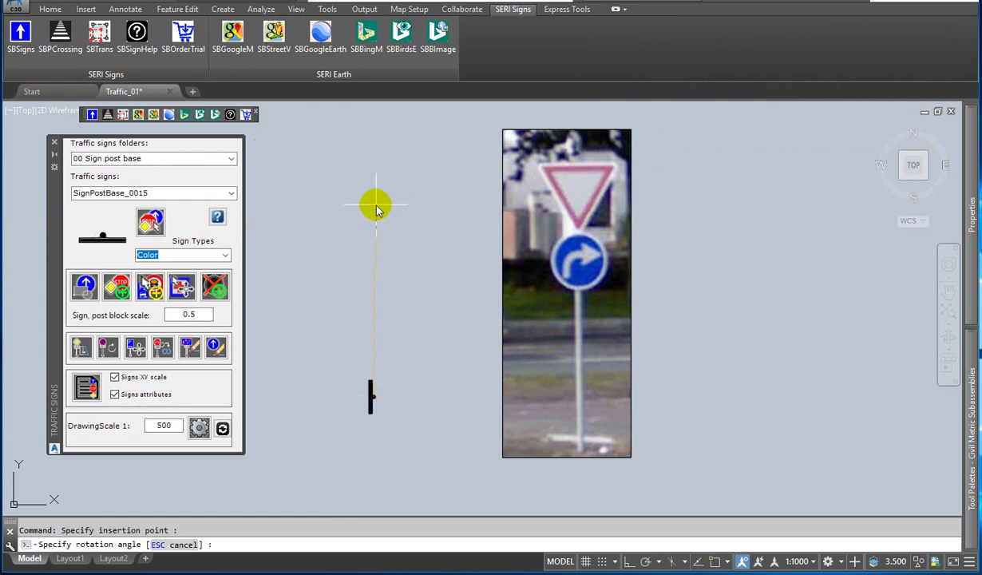
pyautogui.click(377, 209)
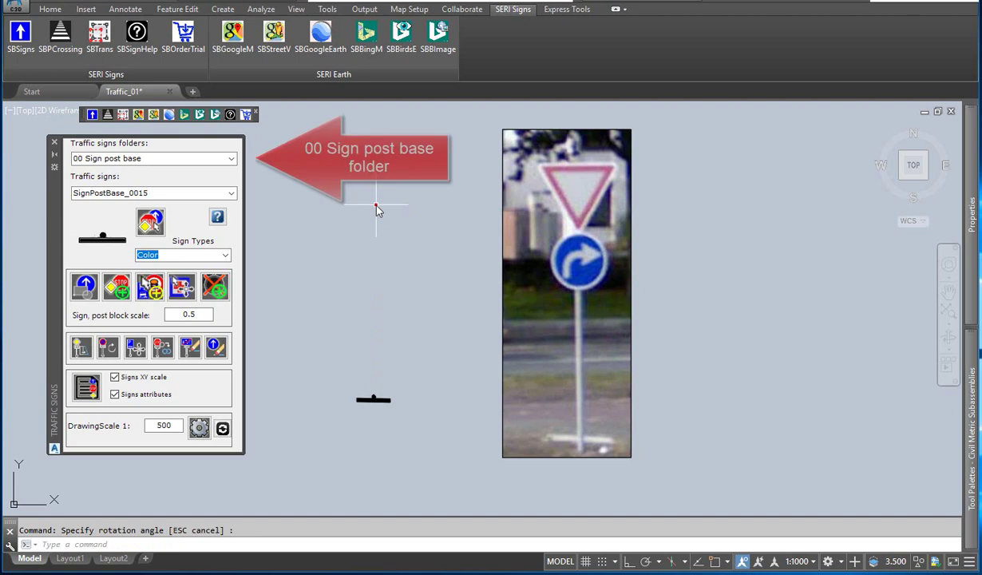
# Step: Load the straight SignPost_0001 post and attach it upright on the sign post base
pyautogui.click(232, 159)
pyautogui.click(233, 161)
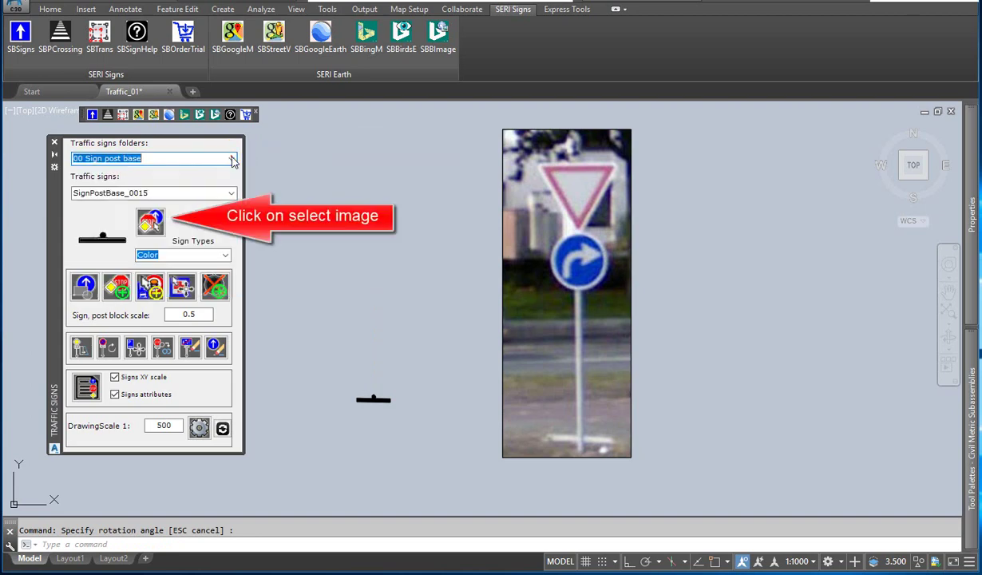
pyautogui.click(164, 227)
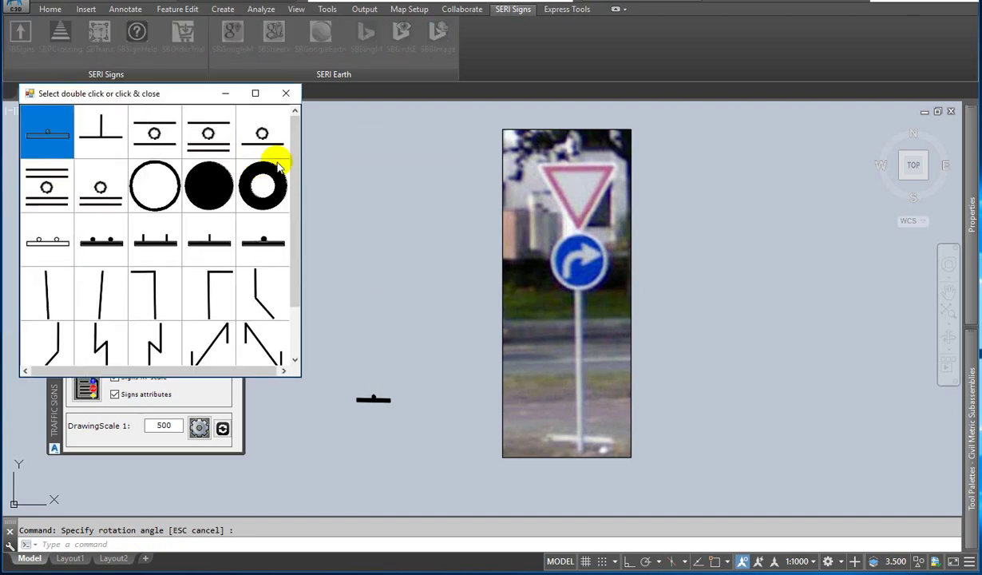
pyautogui.scroll(-2, 287, 164)
pyautogui.scroll(2, 104, 264)
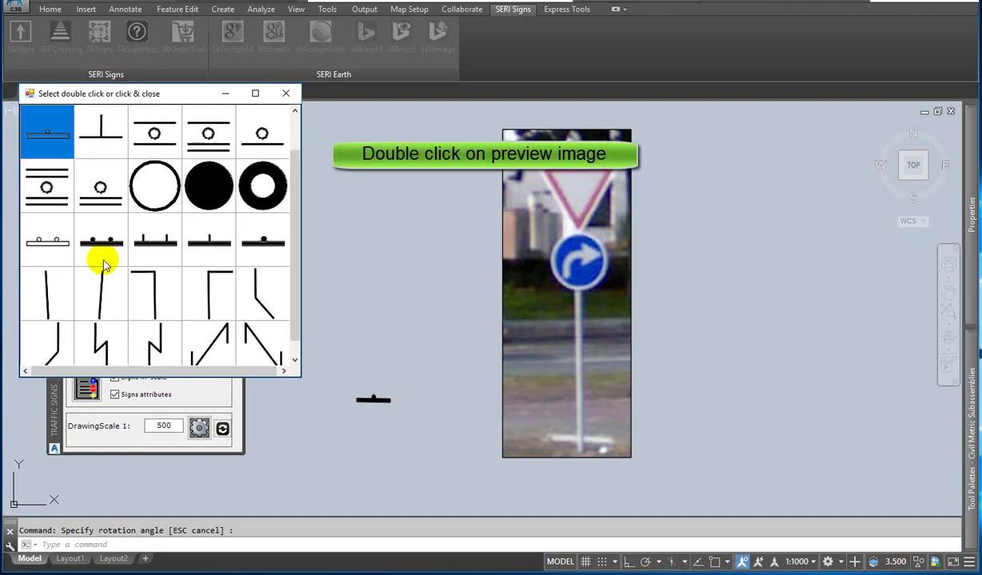
pyautogui.click(47, 298)
pyautogui.scroll(-2, 296, 215)
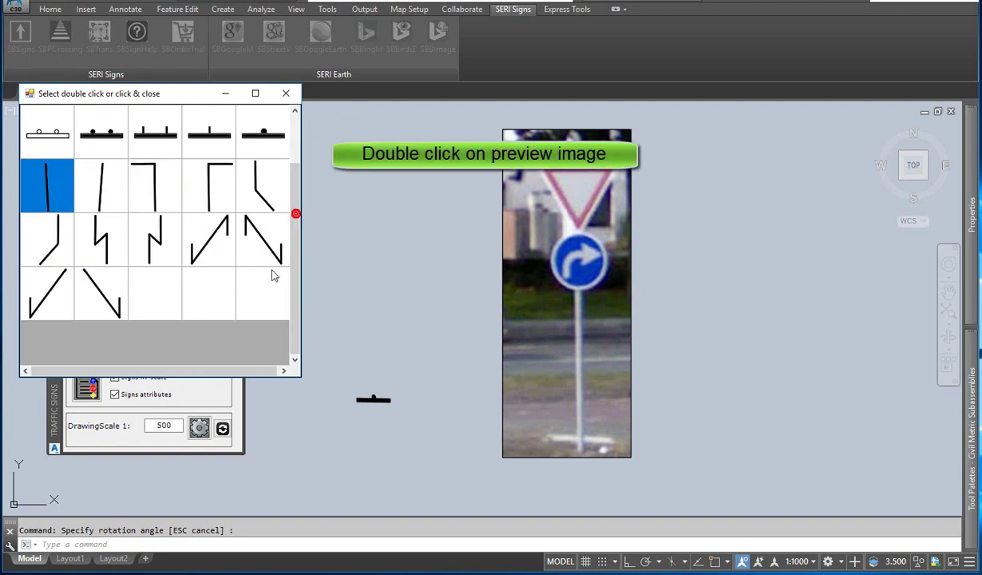
pyautogui.click(257, 243)
pyautogui.click(158, 194)
pyautogui.doubleClick(49, 186)
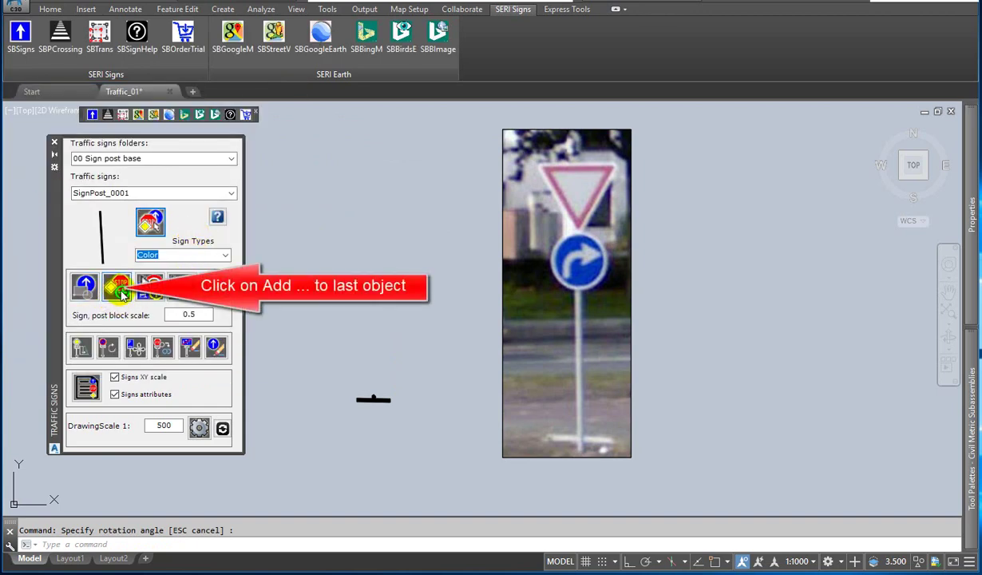
pyautogui.click(121, 293)
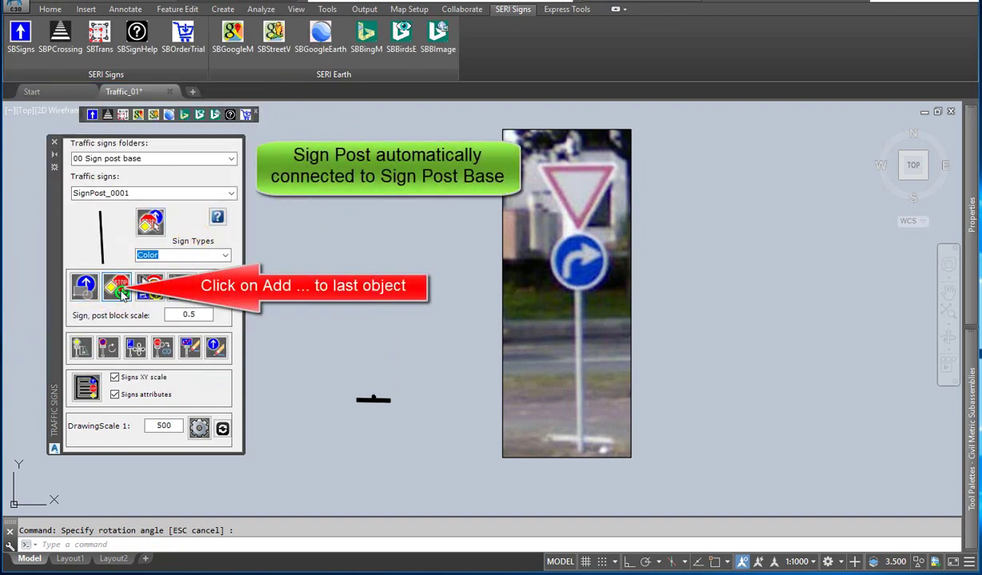
# Step: Mount the blue turn-right sign GER_1010 from 07 Signs giving orders on top of the post
pyautogui.click(232, 159)
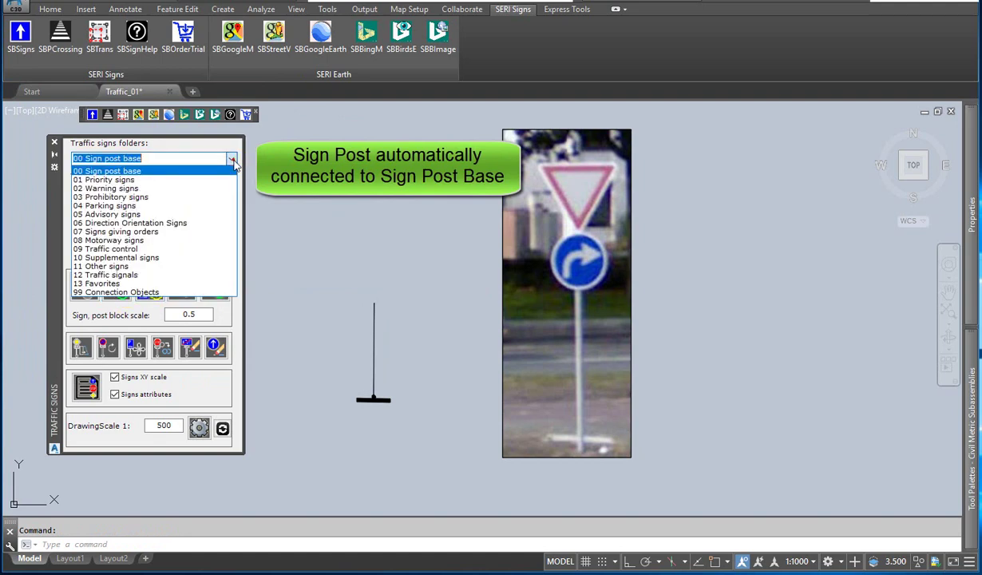
pyautogui.click(159, 231)
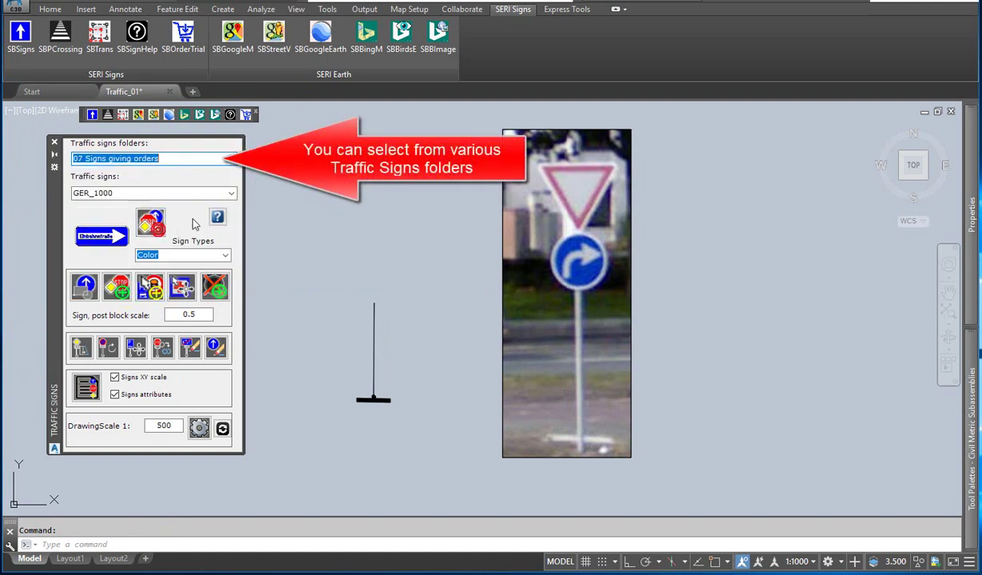
pyautogui.click(153, 224)
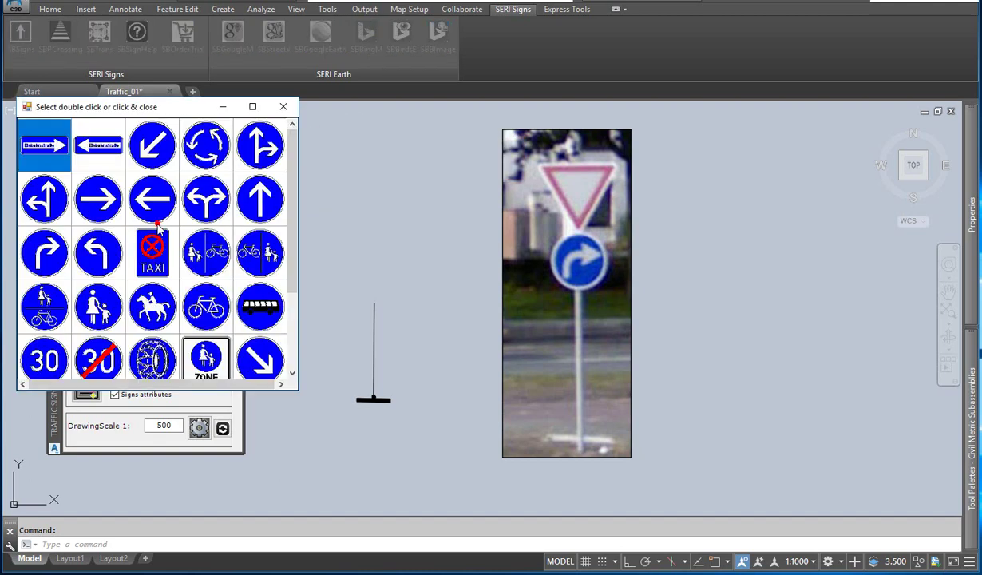
pyautogui.doubleClick(60, 255)
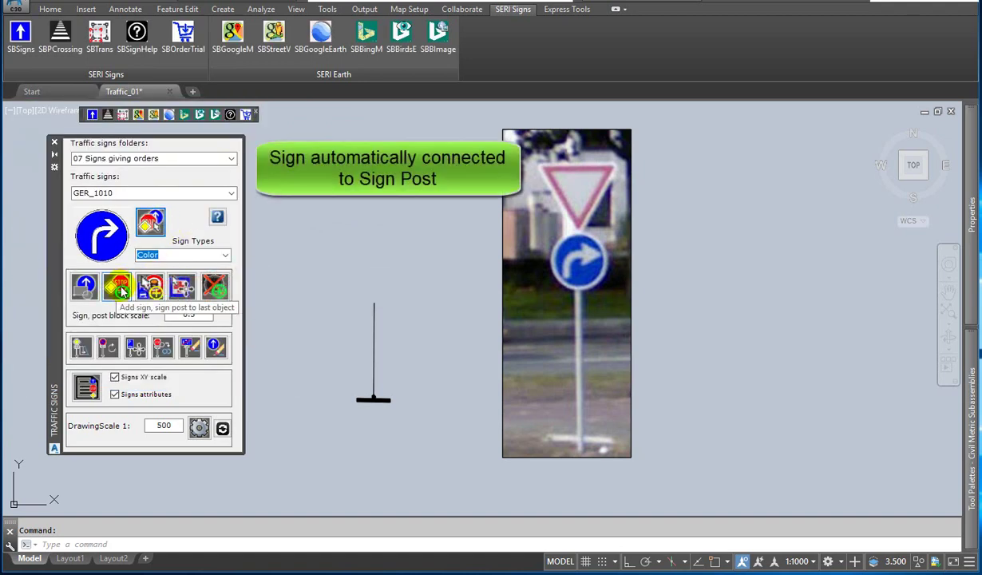
pyautogui.click(122, 290)
pyautogui.click(231, 160)
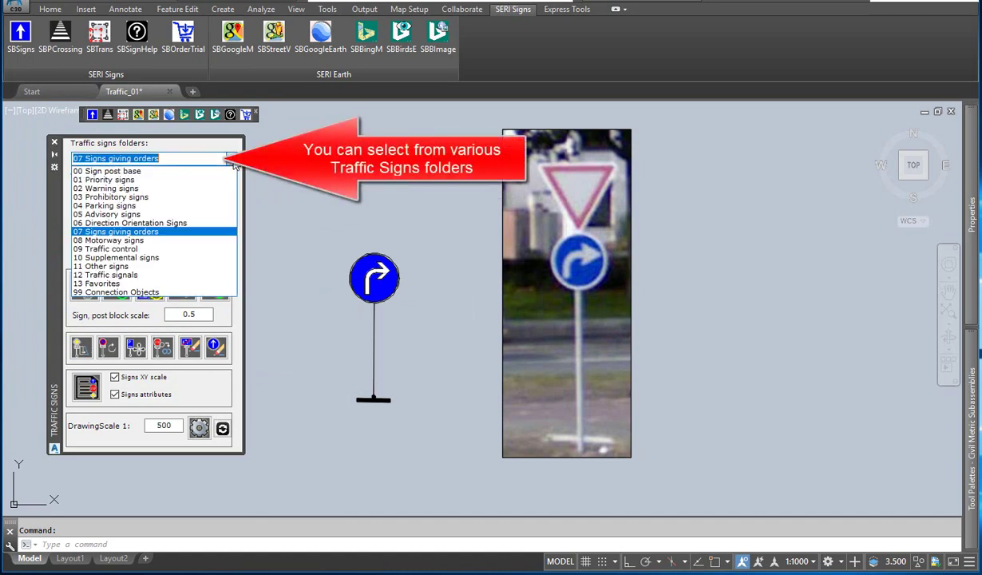
# Step: Add yield sign GER_0007 from 01 Priority signs above the blue sign, stretching the post
pyautogui.click(141, 180)
pyautogui.click(152, 219)
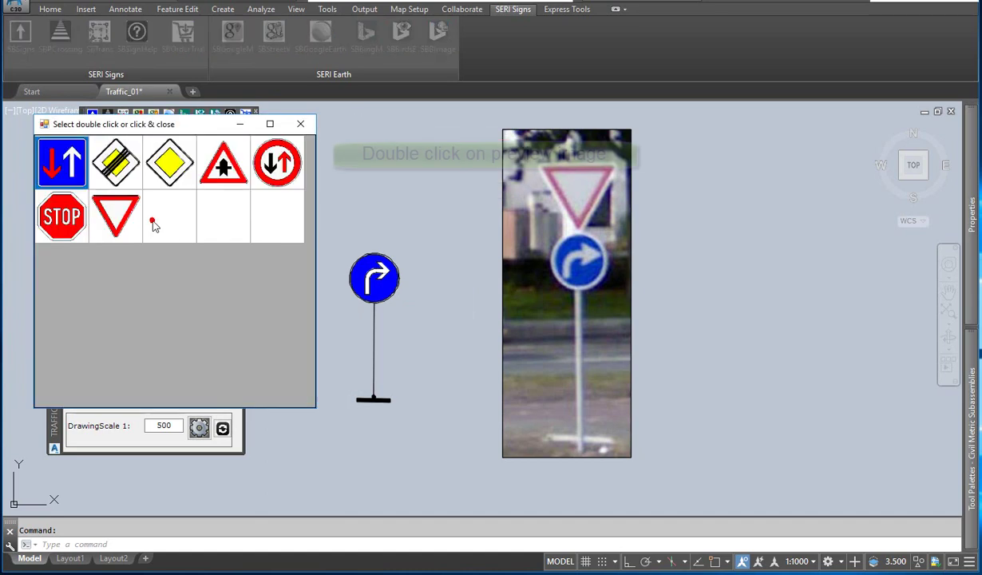
pyautogui.doubleClick(115, 216)
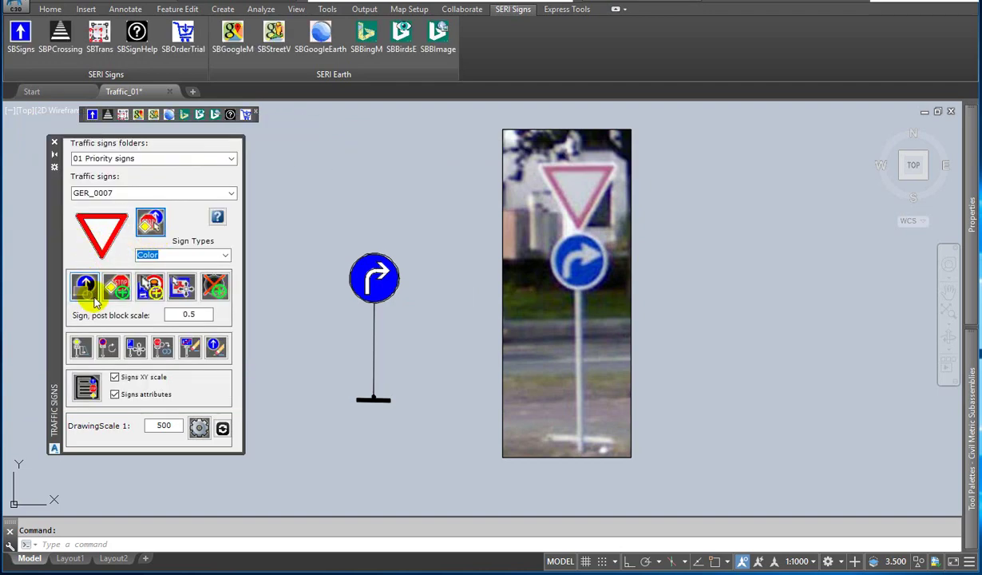
pyautogui.click(116, 288)
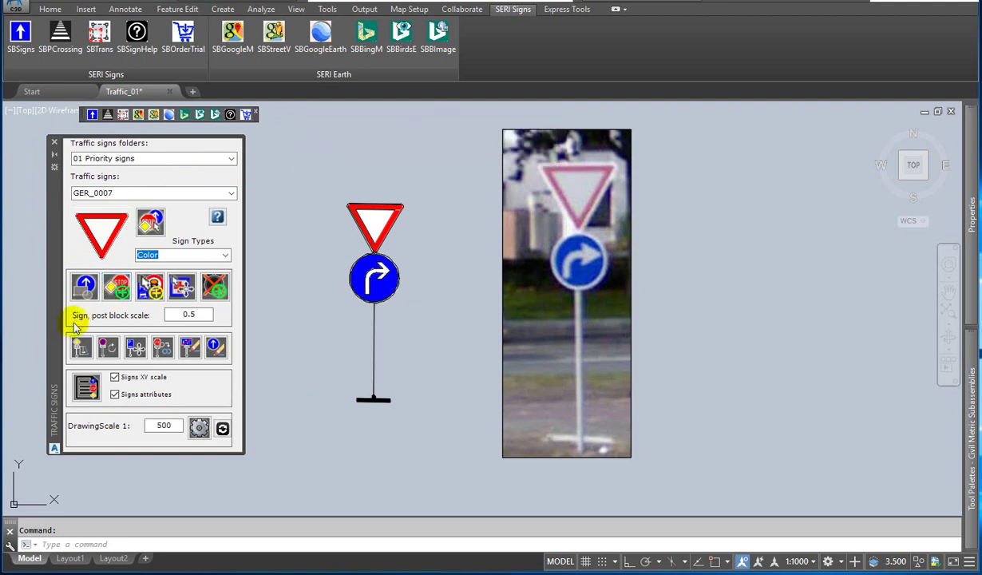
pyautogui.click(375, 313)
pyautogui.rightClick(345, 306)
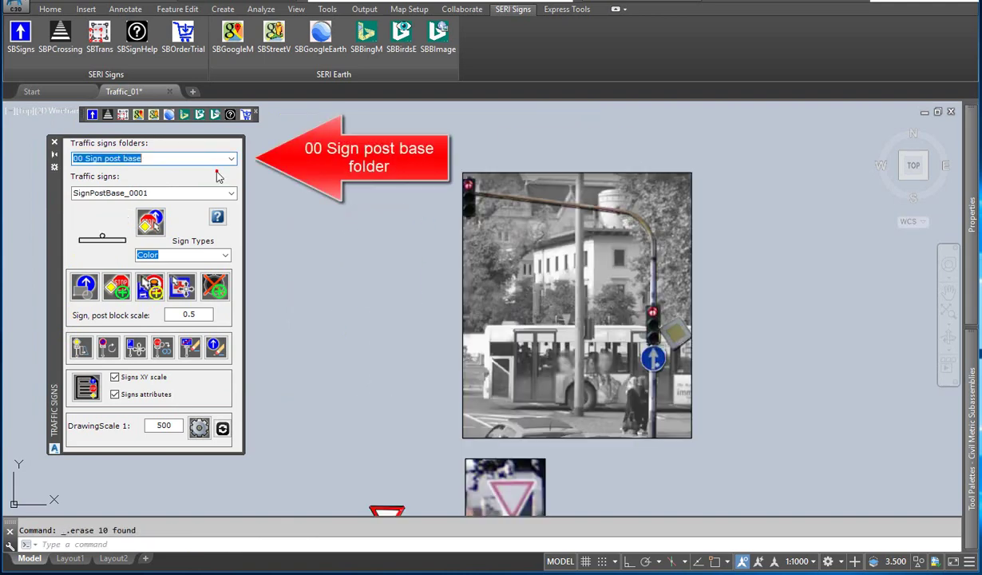
# Step: Place a new SignPostBase_0015 base in the drawing at 90° rotation
pyautogui.click(150, 222)
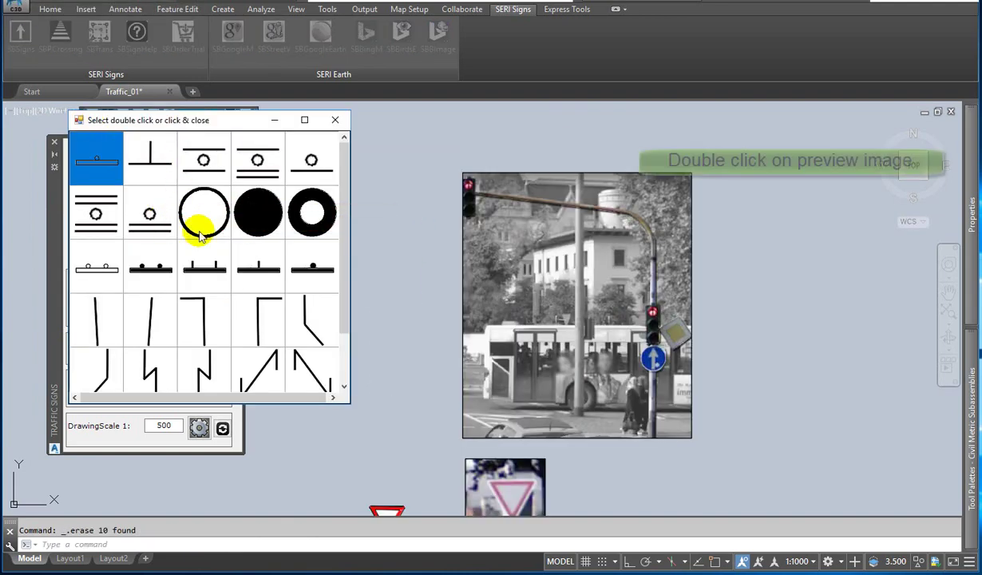
pyautogui.click(310, 274)
pyautogui.doubleClick(310, 274)
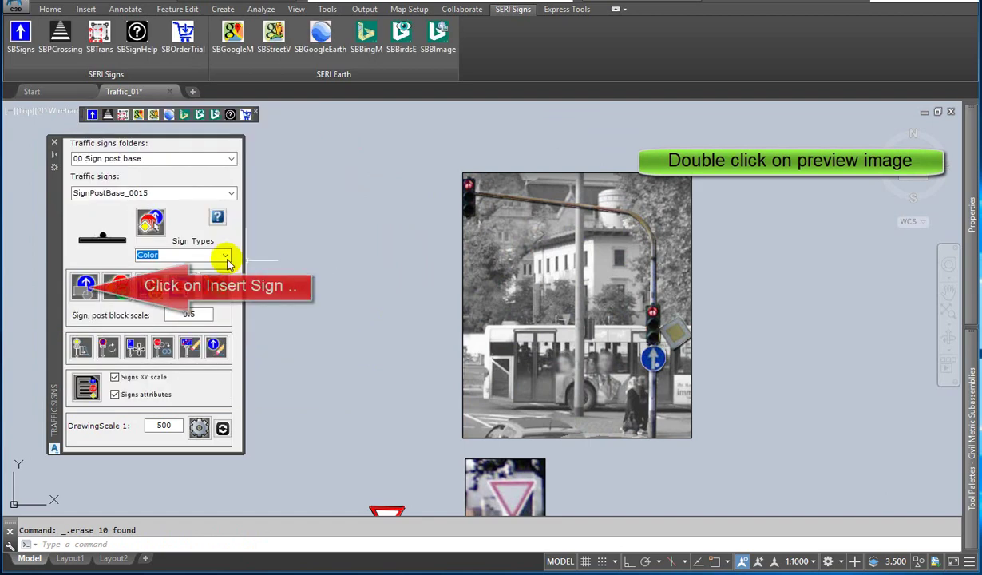
pyautogui.click(85, 289)
pyautogui.click(359, 397)
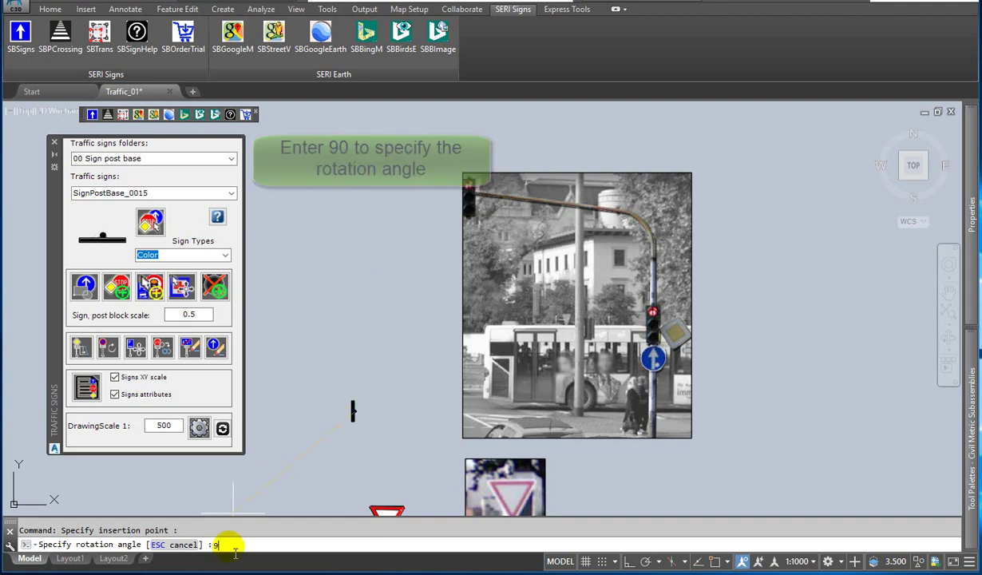
pyautogui.write('90')
pyautogui.press('Return')
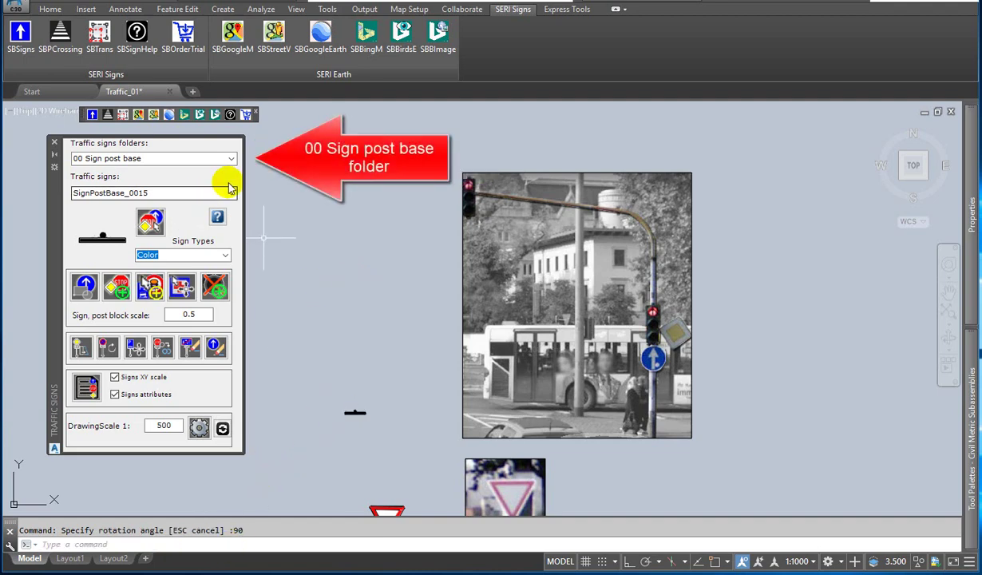
# Step: Stand the vertical SignPost_0001 post on the newly placed base
pyautogui.click(231, 158)
pyautogui.click(231, 158)
pyautogui.click(140, 215)
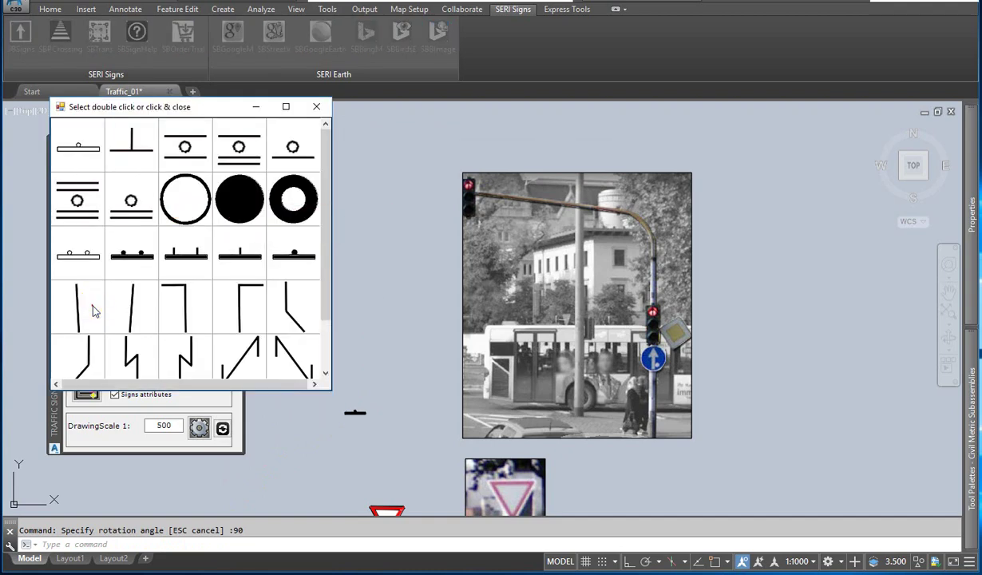
pyautogui.doubleClick(91, 309)
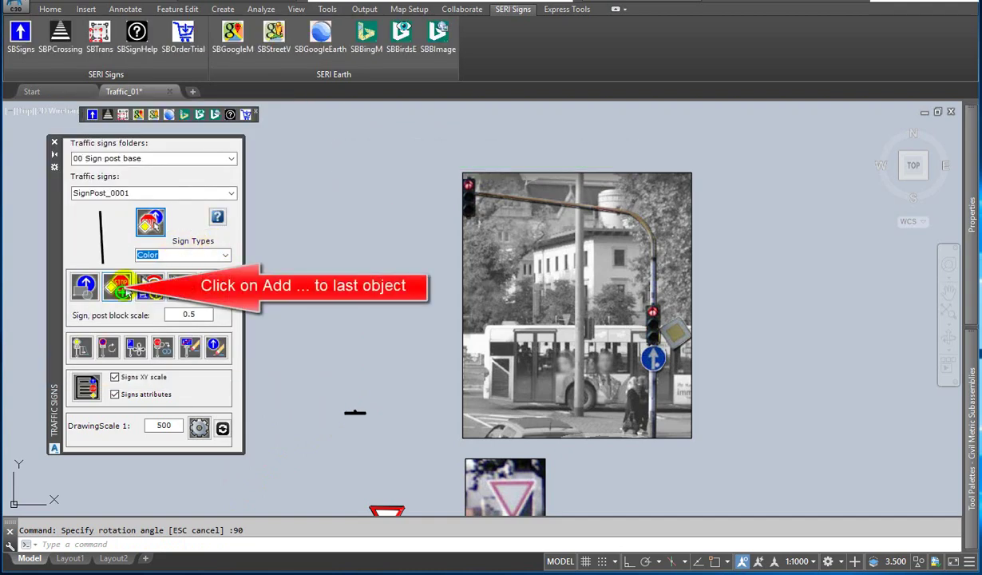
pyautogui.click(116, 288)
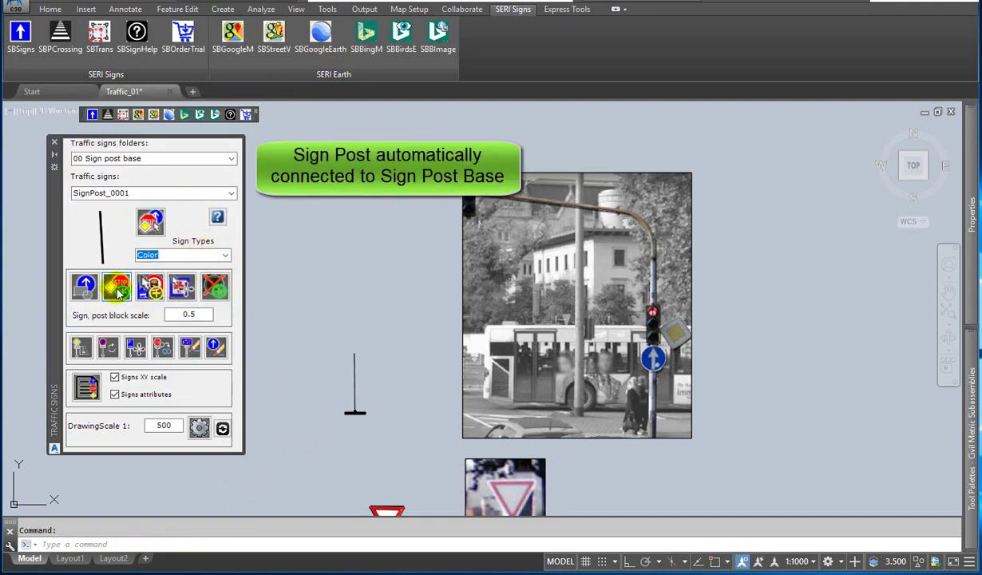
# Step: Mount the blue up-arrow sign GER_1009 from 07 Signs giving orders on the new post
pyautogui.click(231, 159)
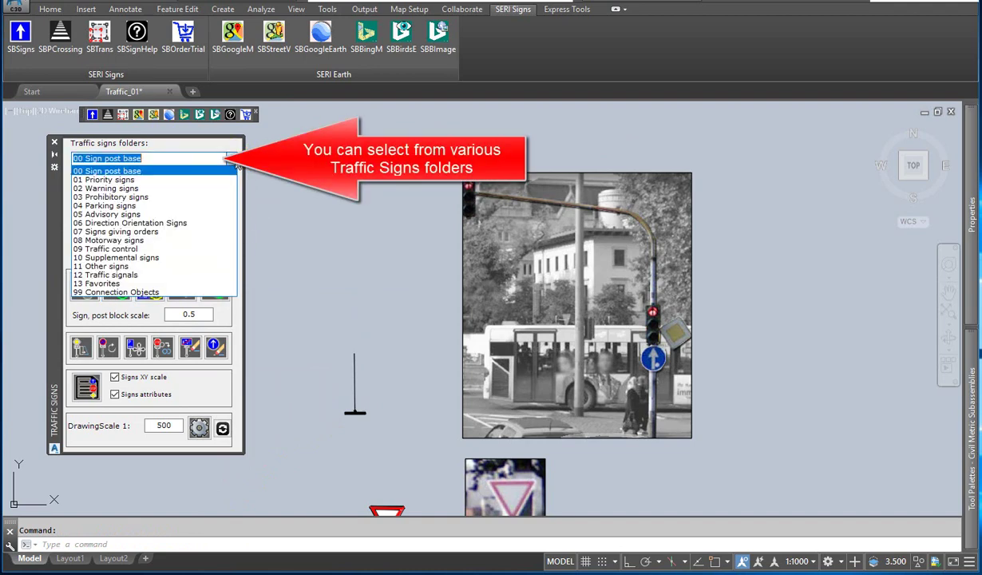
pyautogui.click(150, 232)
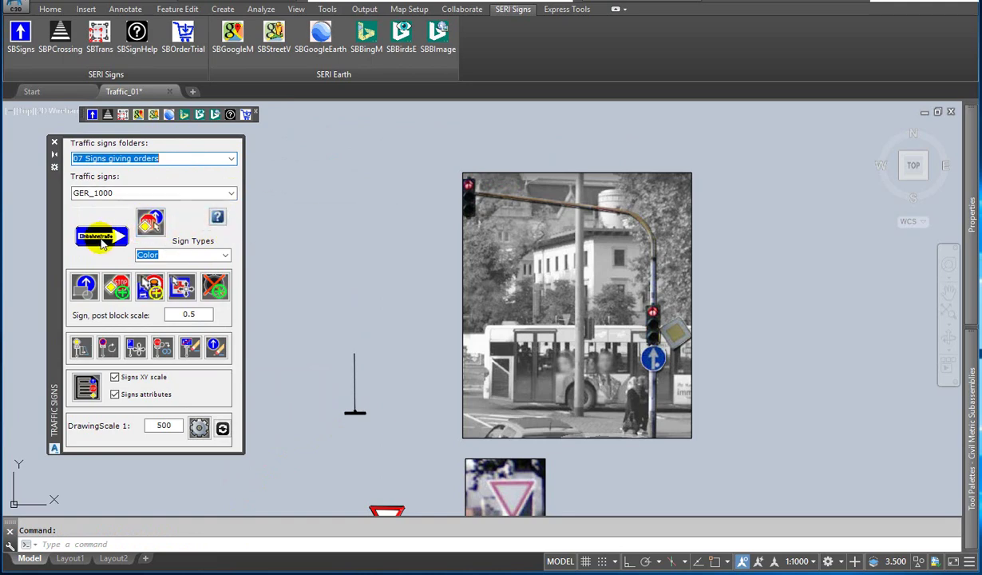
pyautogui.click(148, 228)
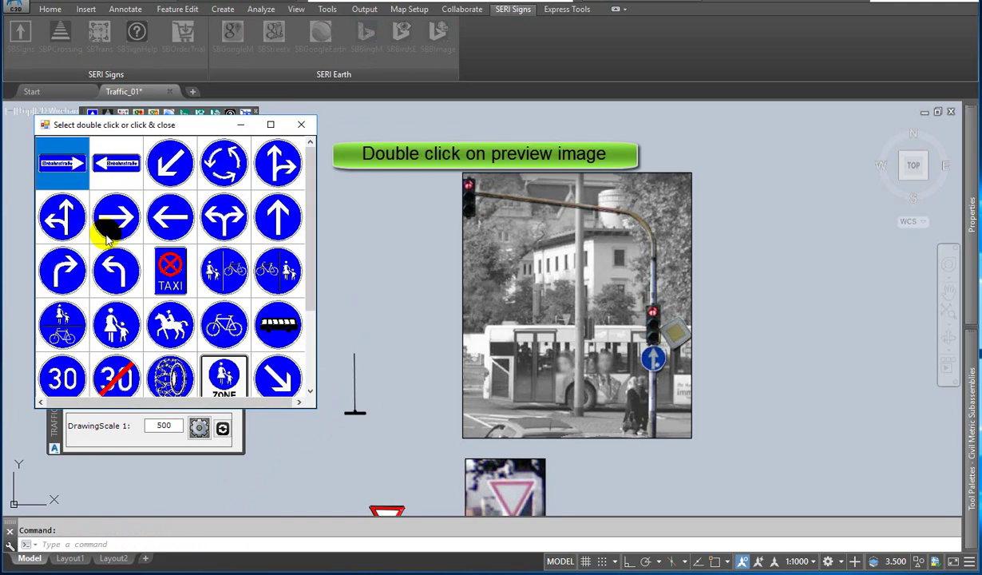
pyautogui.doubleClick(267, 218)
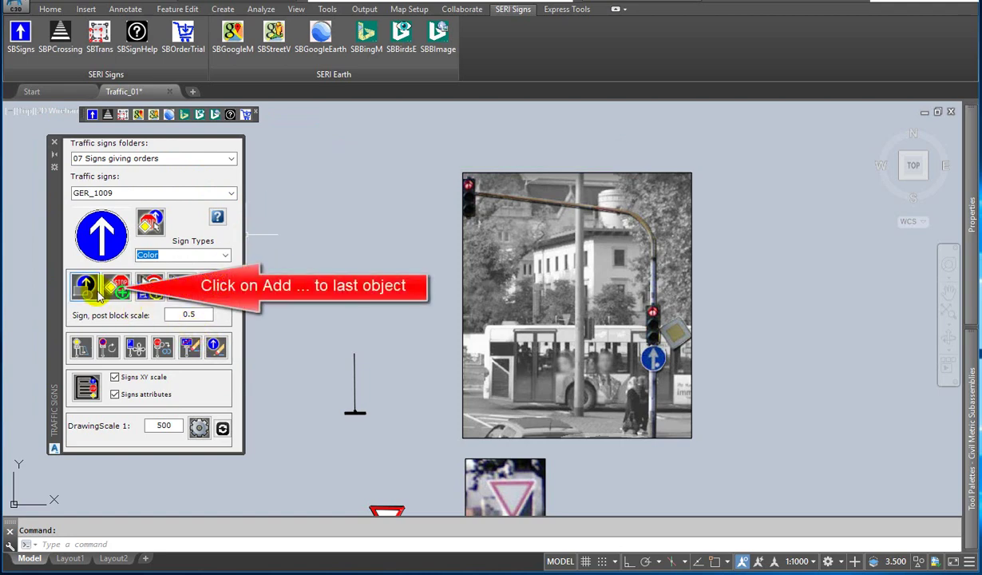
pyautogui.click(120, 292)
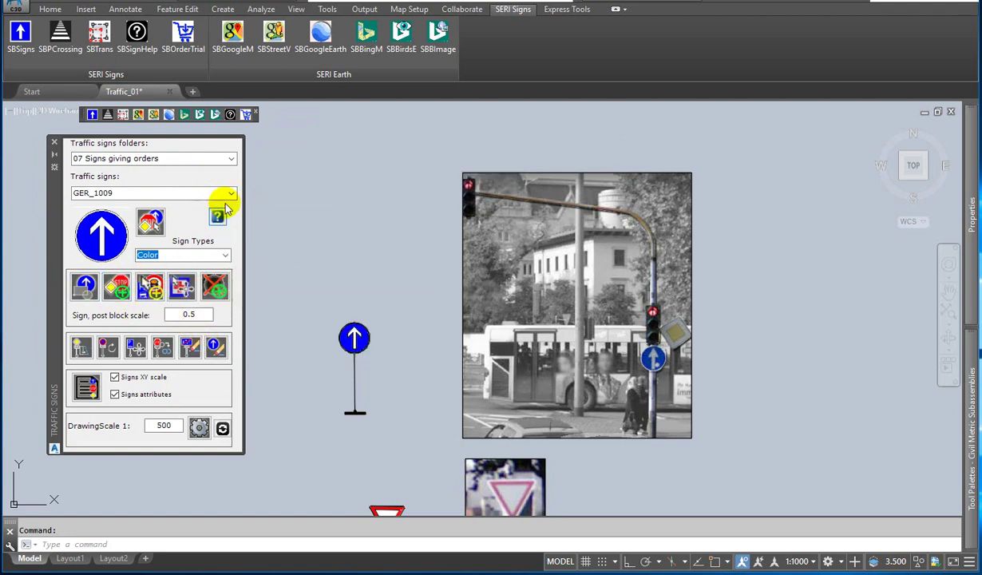
# Step: Load the three-arrow traffic light GER_0908 from the 12 Traffic signals folder
pyautogui.click(231, 159)
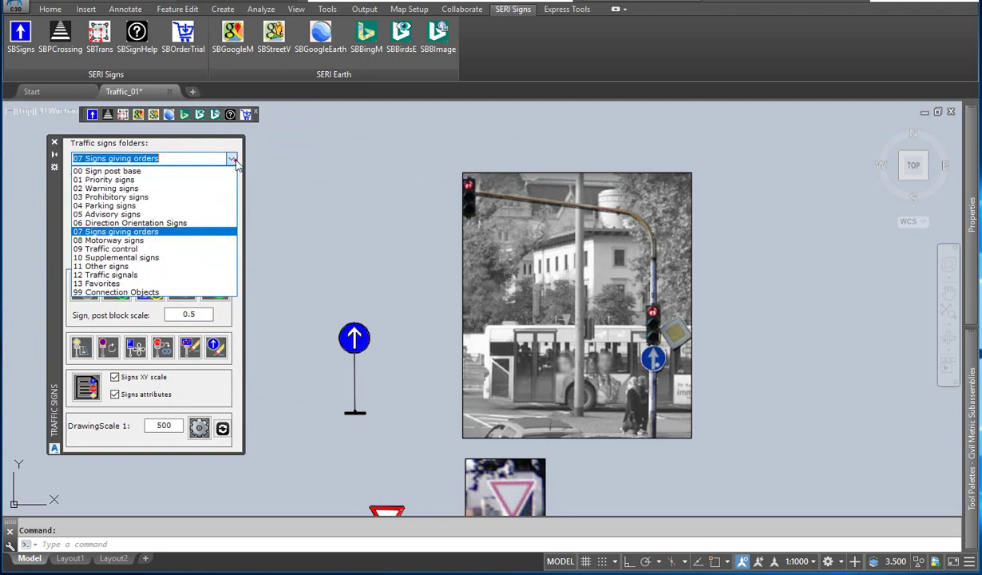
pyautogui.click(132, 275)
pyautogui.click(153, 226)
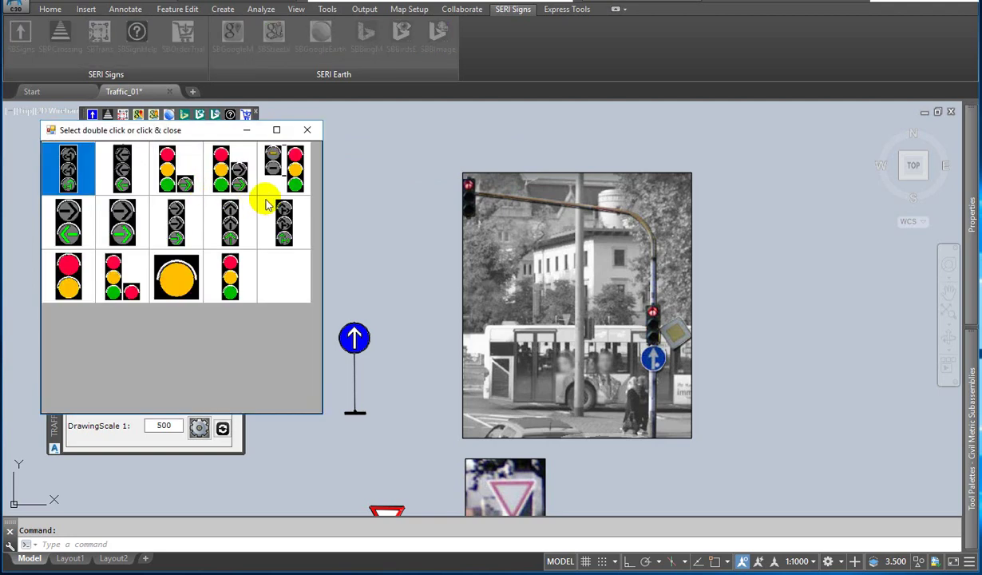
pyautogui.click(235, 229)
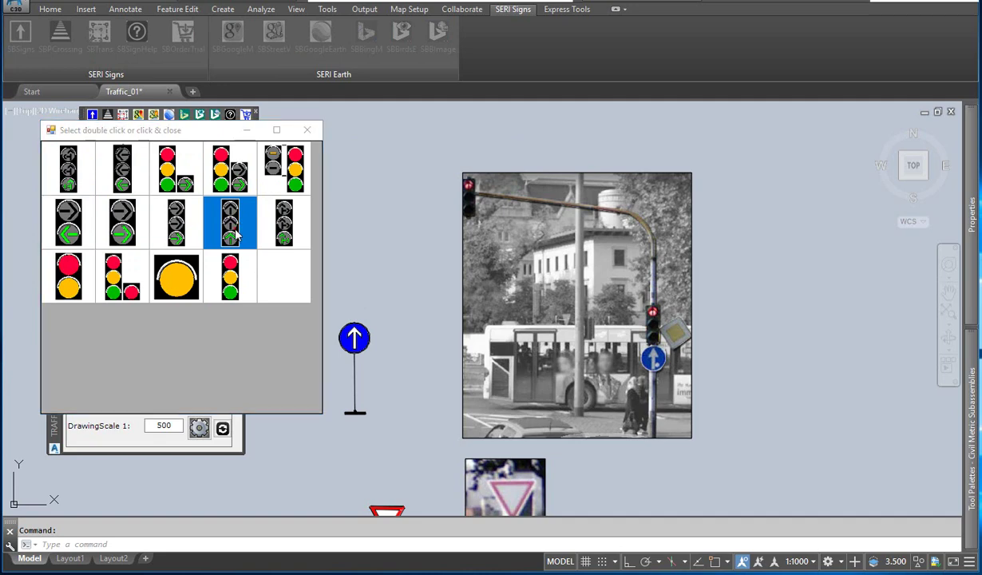
pyautogui.doubleClick(236, 232)
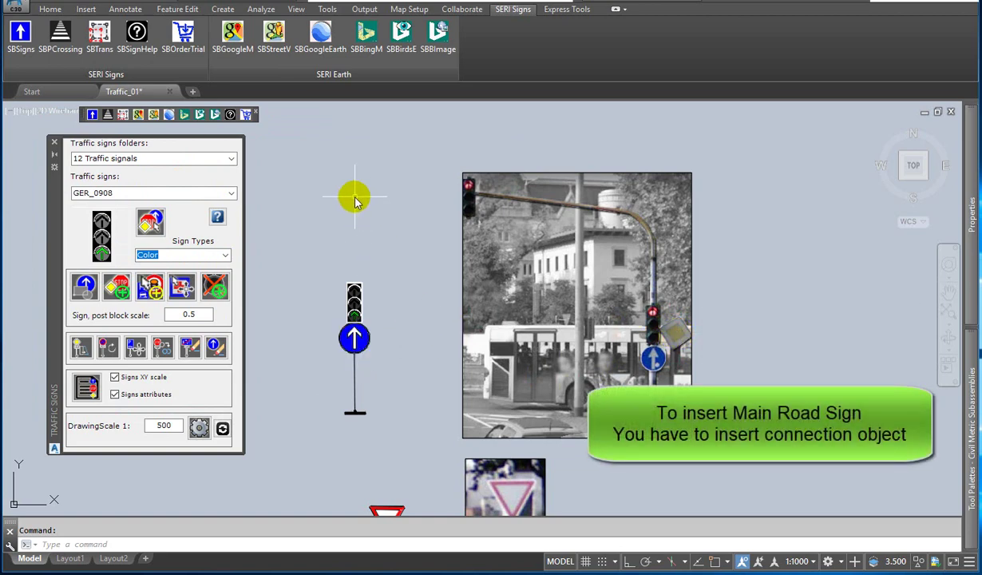
# Step: Attach the ConRight_1 connector from 99 Connection Objects to the blue up-arrow sign
pyautogui.click(229, 158)
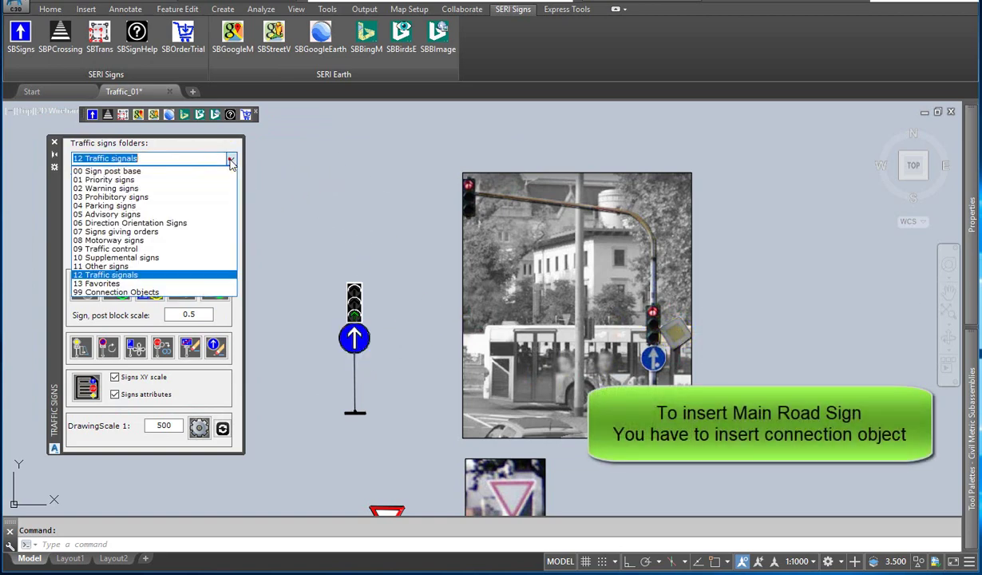
pyautogui.click(164, 292)
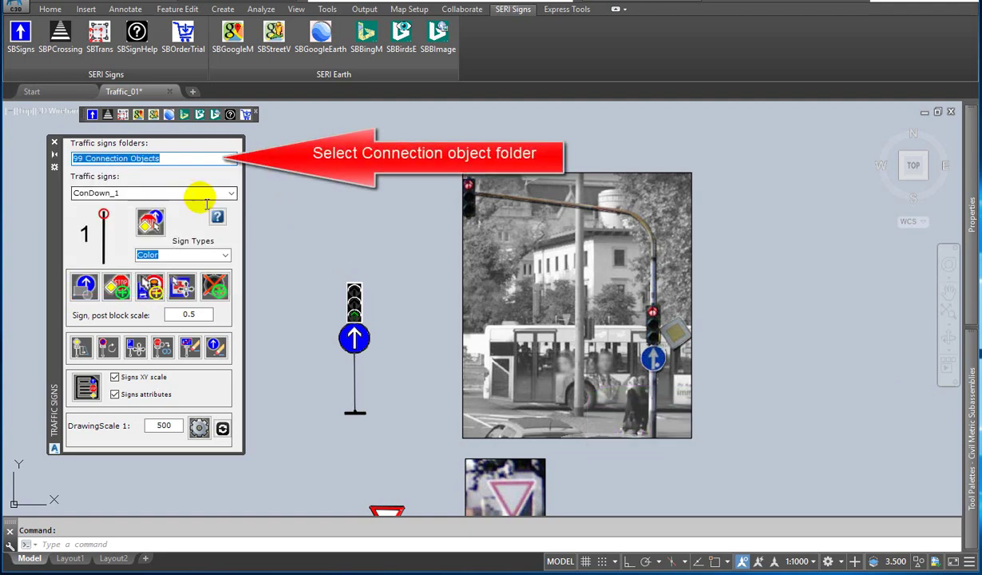
pyautogui.click(145, 229)
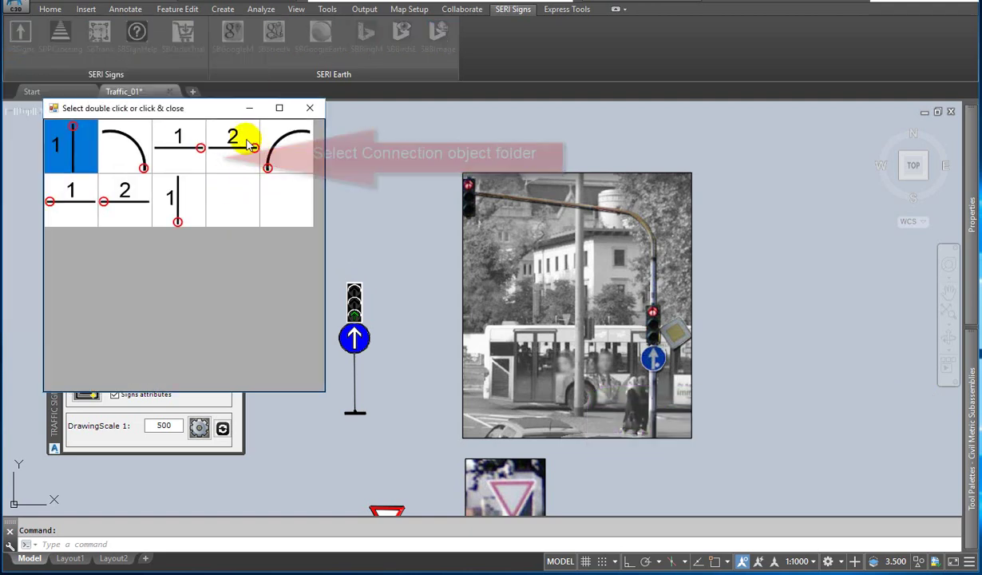
pyautogui.doubleClick(80, 206)
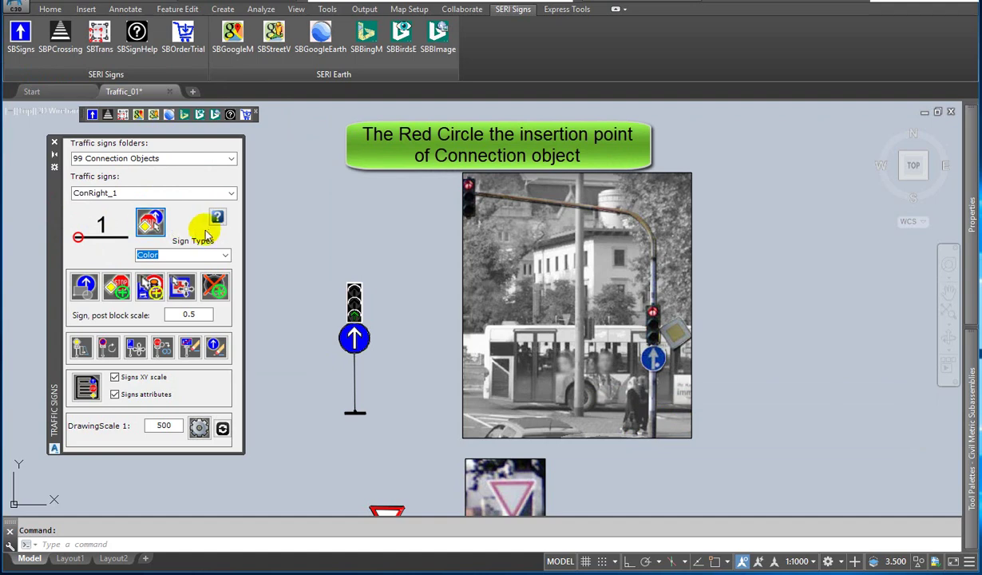
pyautogui.click(152, 289)
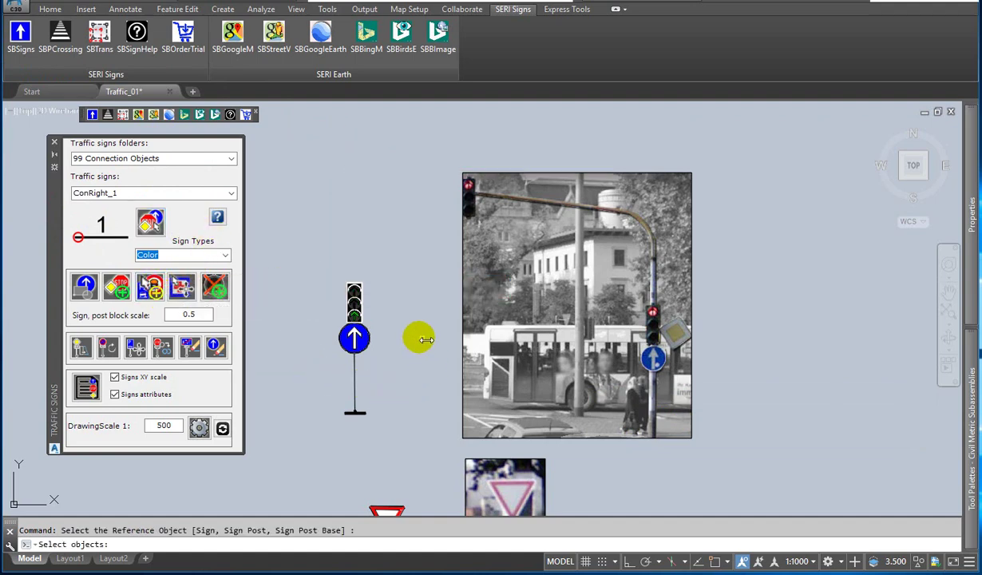
pyautogui.click(374, 336)
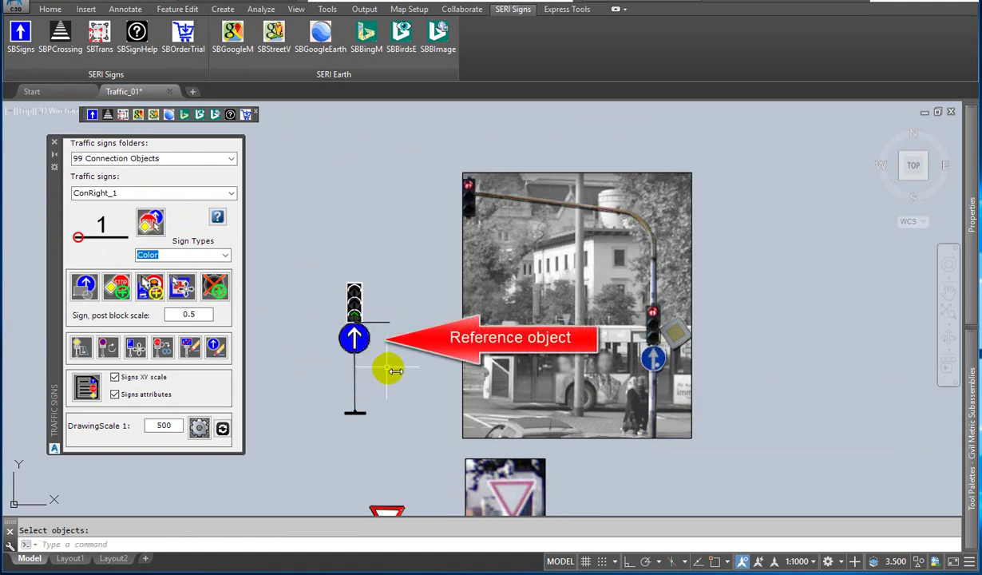
# Step: Hang priority sign GER_0003 from 01 Priority signs on the end of the ConRight_1 arm
pyautogui.click(230, 159)
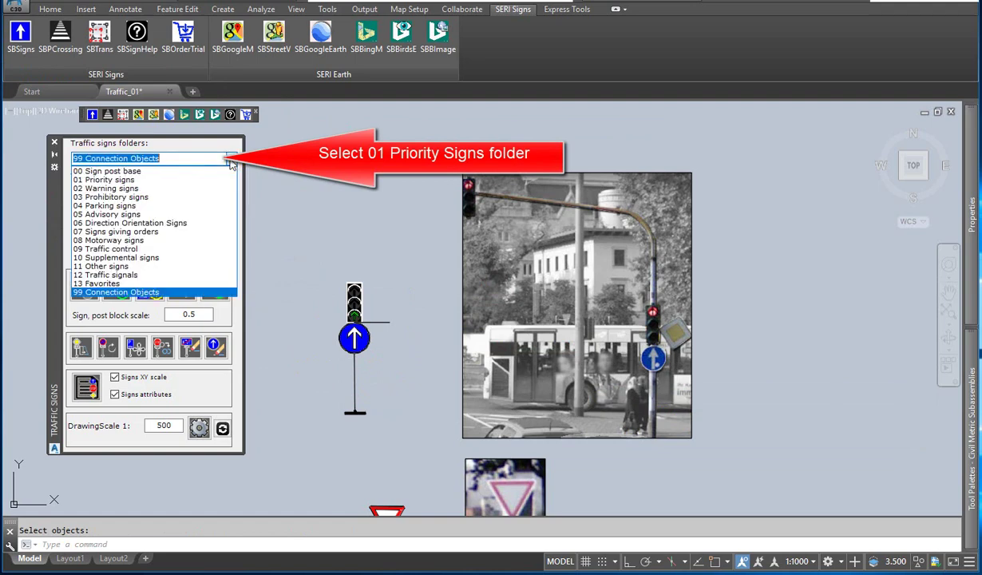
pyautogui.click(191, 181)
pyautogui.click(153, 224)
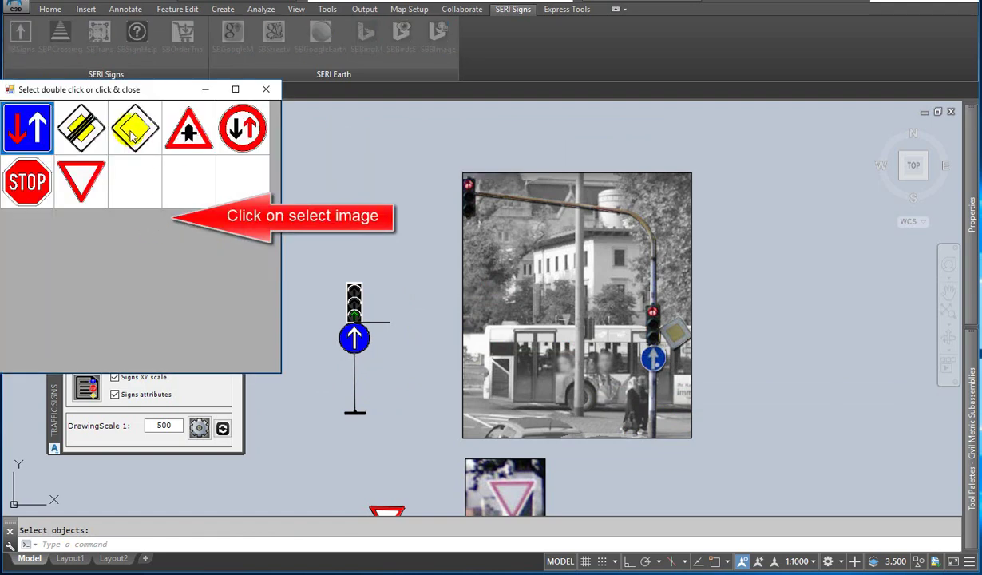
pyautogui.doubleClick(144, 141)
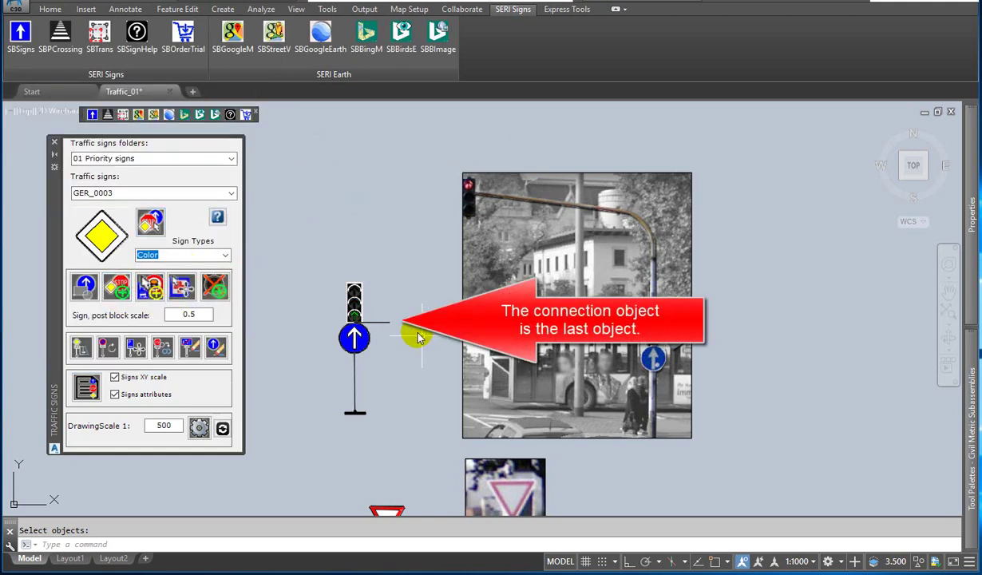
pyautogui.click(231, 159)
pyautogui.click(120, 293)
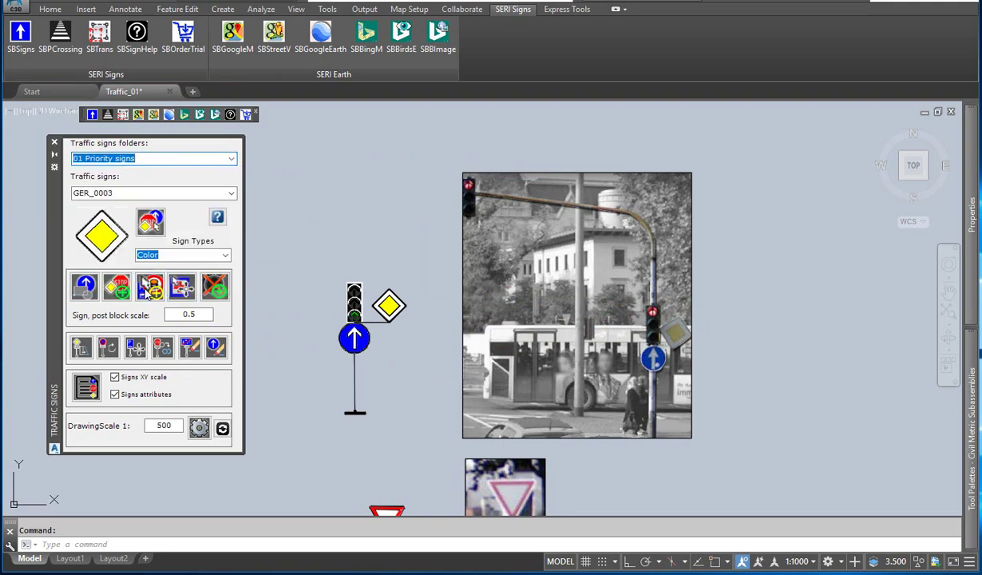
# Step: Attach the ConLeftArc_1 arc connector on top of the traffic light
pyautogui.click(152, 222)
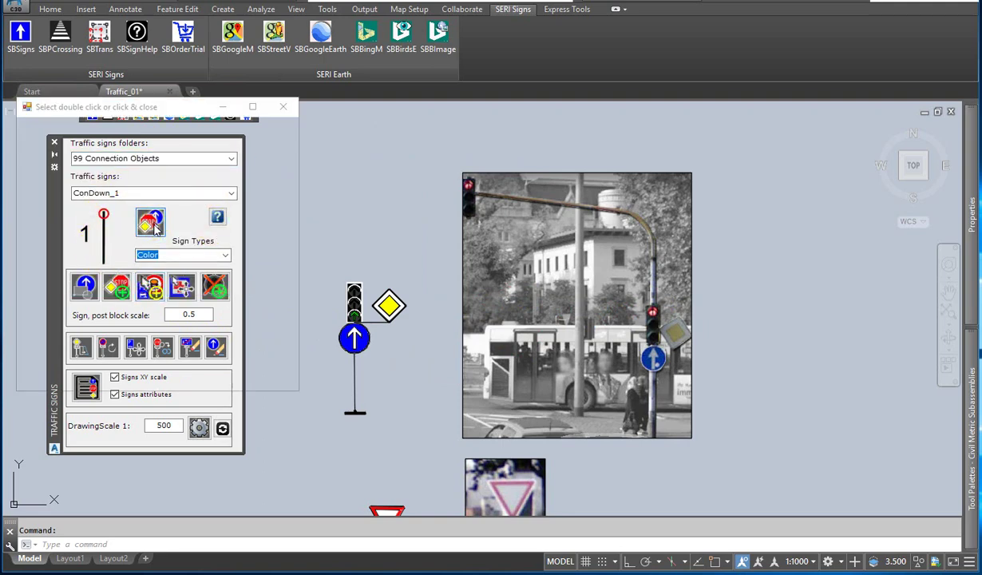
pyautogui.doubleClick(98, 144)
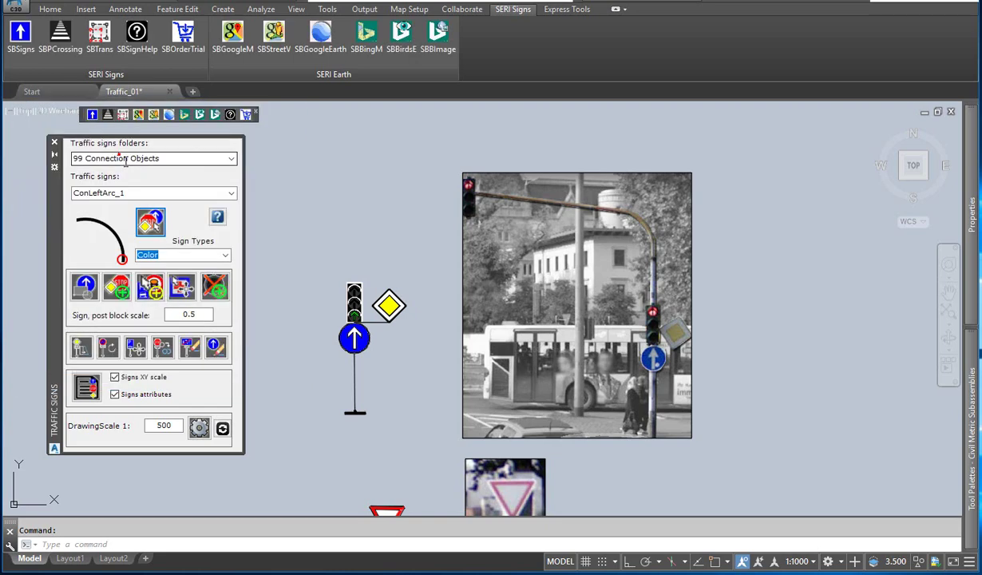
pyautogui.click(151, 287)
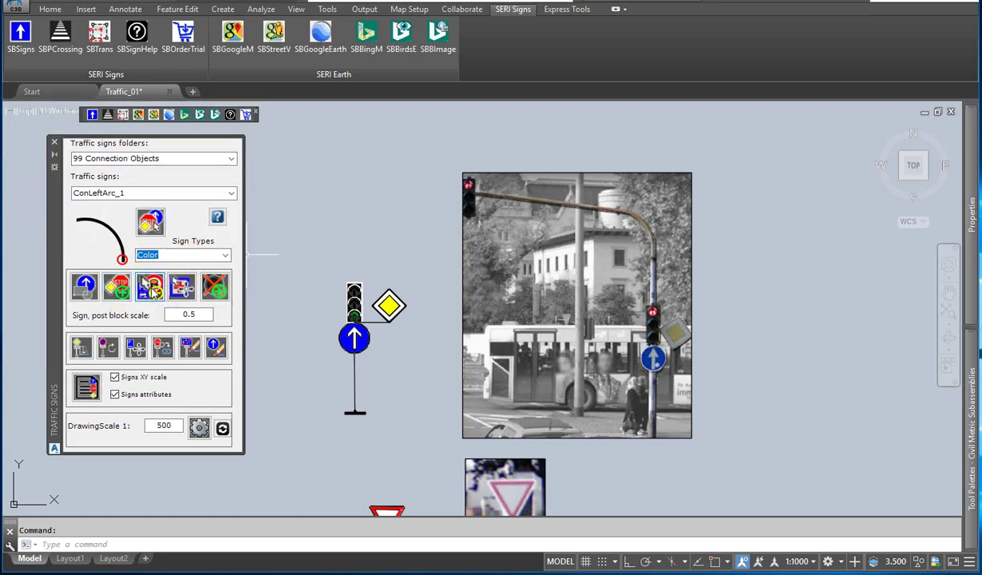
pyautogui.click(353, 289)
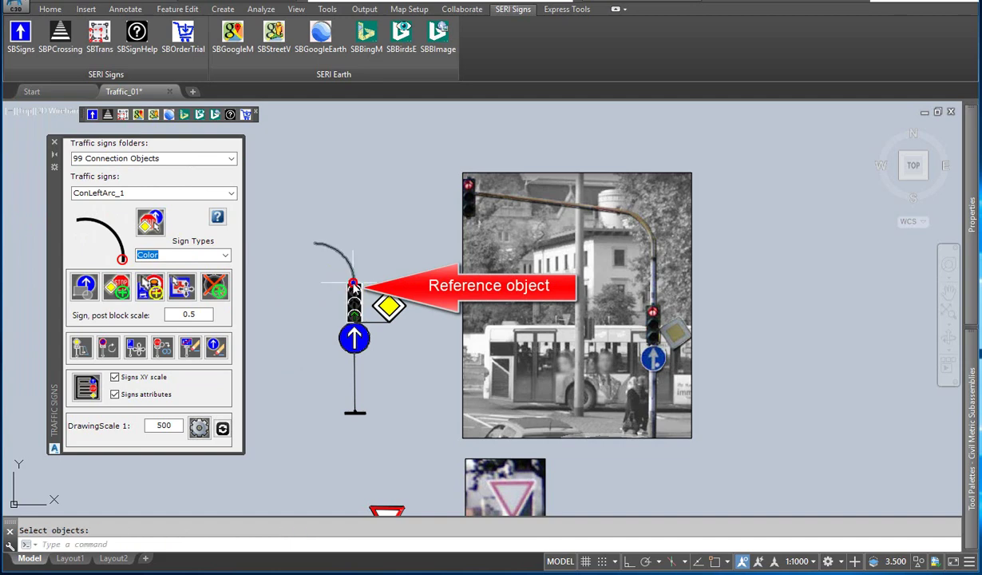
pyautogui.moveTo(314, 277); pyautogui.dragTo(456, 275, button='middle')
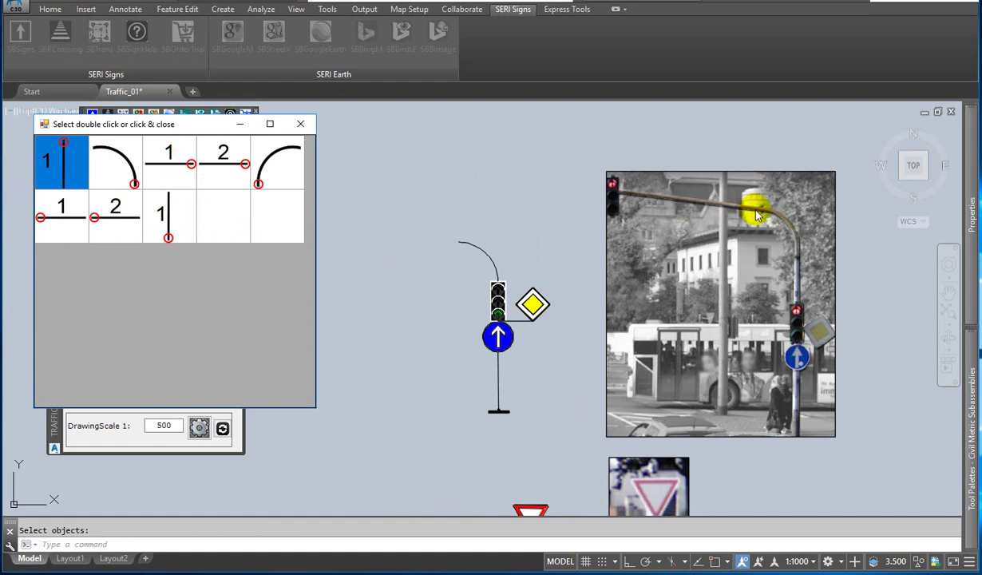
# Step: Extend the arc with a straight ConLeft_1 piece ending in a ConDown_1 drop
pyautogui.doubleClick(182, 160)
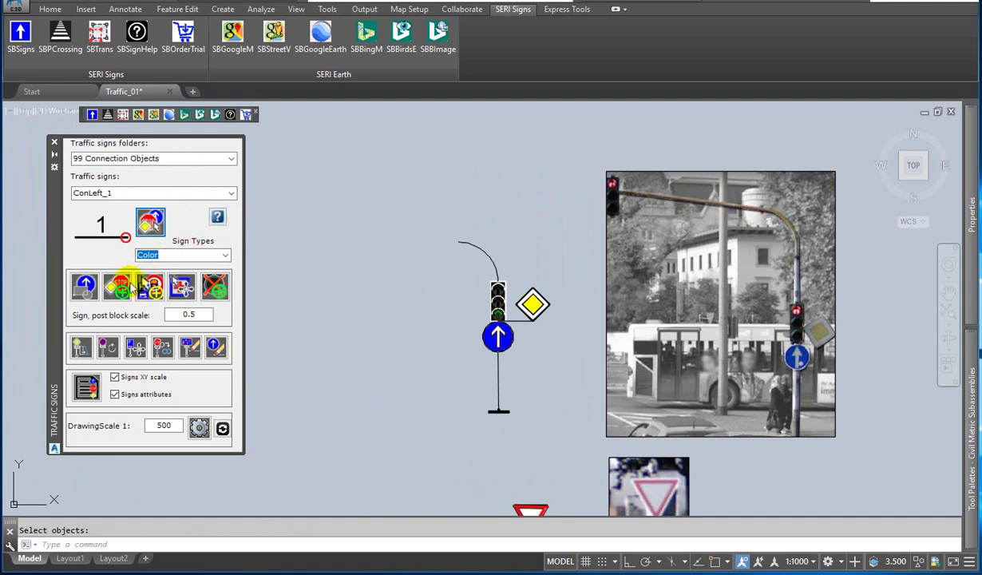
pyautogui.click(126, 292)
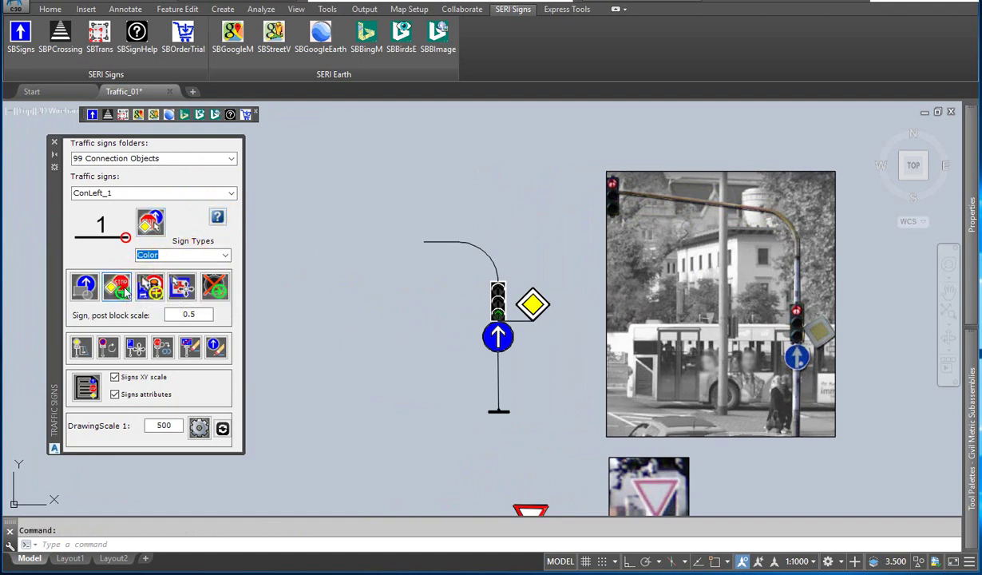
pyautogui.click(417, 222)
pyautogui.click(123, 169)
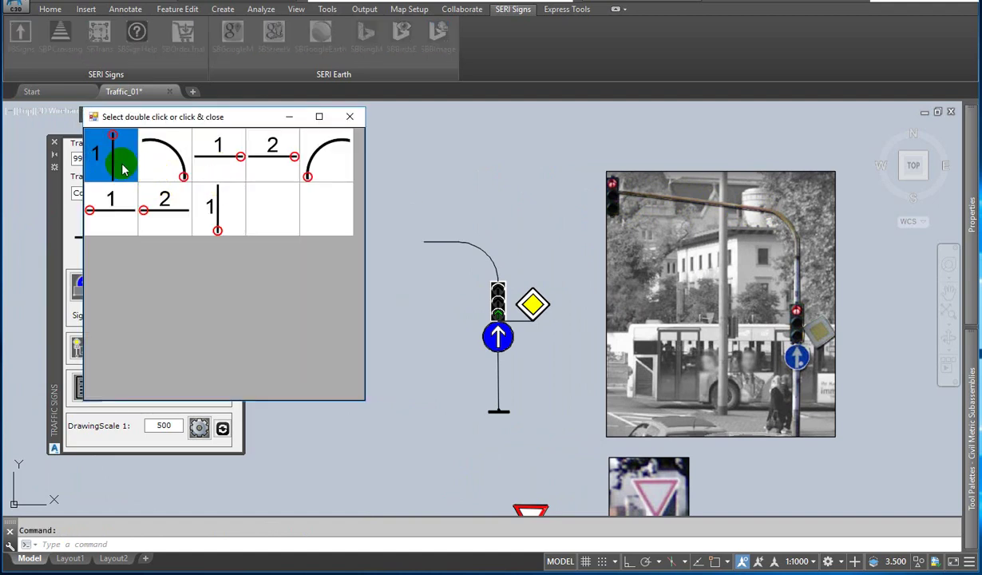
pyautogui.click(119, 165)
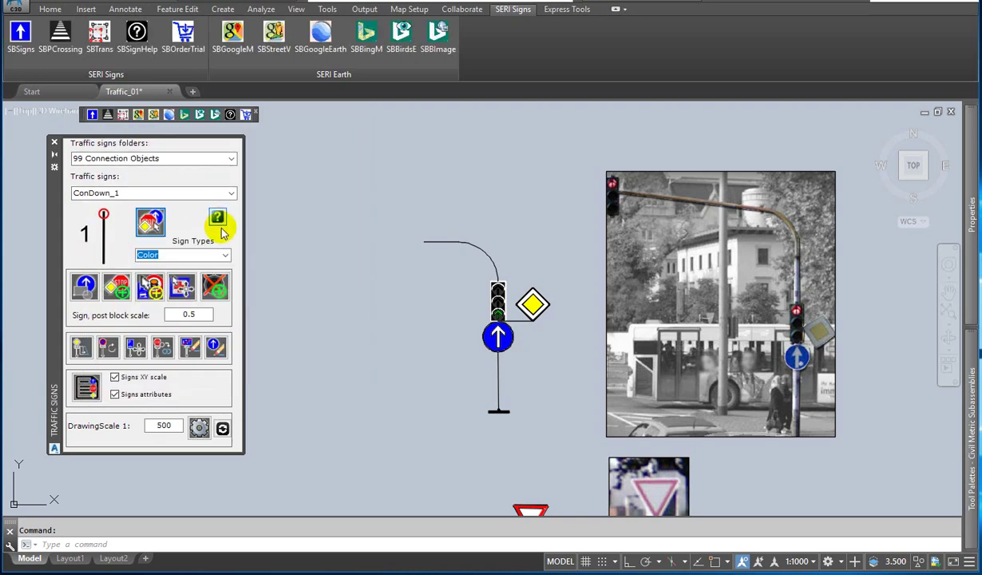
pyautogui.click(233, 160)
# Step: Hang a second GER_0908 traffic light from the arched arm's end, using the 12 Traffic signals folder
pyautogui.click(123, 265)
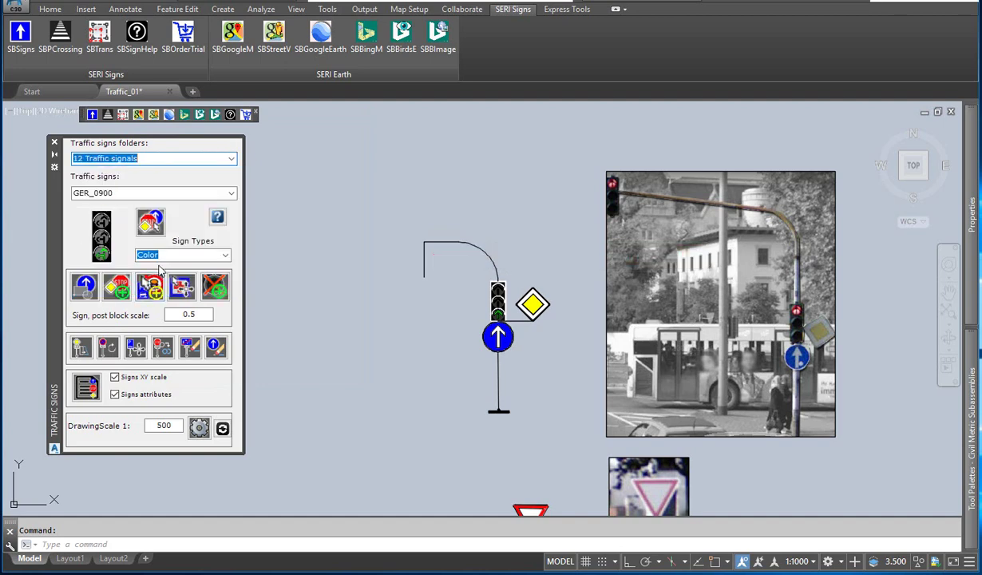
pyautogui.click(150, 222)
pyautogui.doubleClick(240, 210)
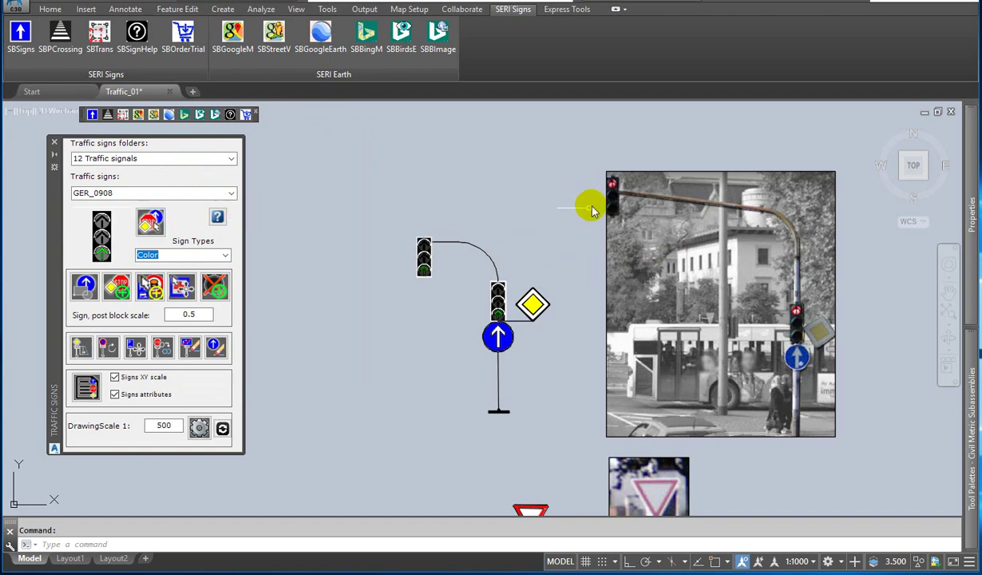
# Step: Open the Properties of the priority sign's ConRight_1 connector
pyautogui.scroll(2, 528, 287)
pyautogui.scroll(1, 529, 289)
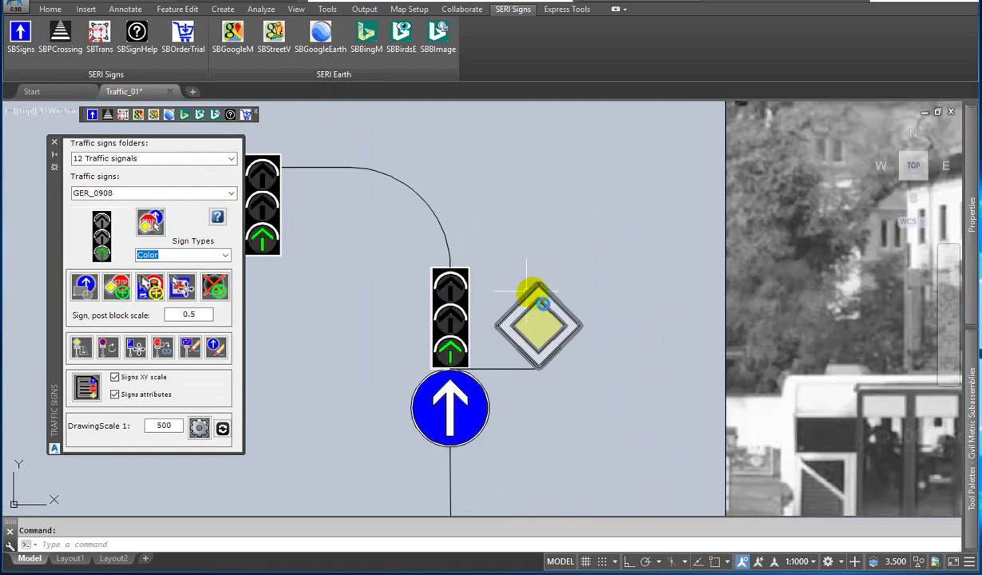
pyautogui.scroll(1, 541, 368)
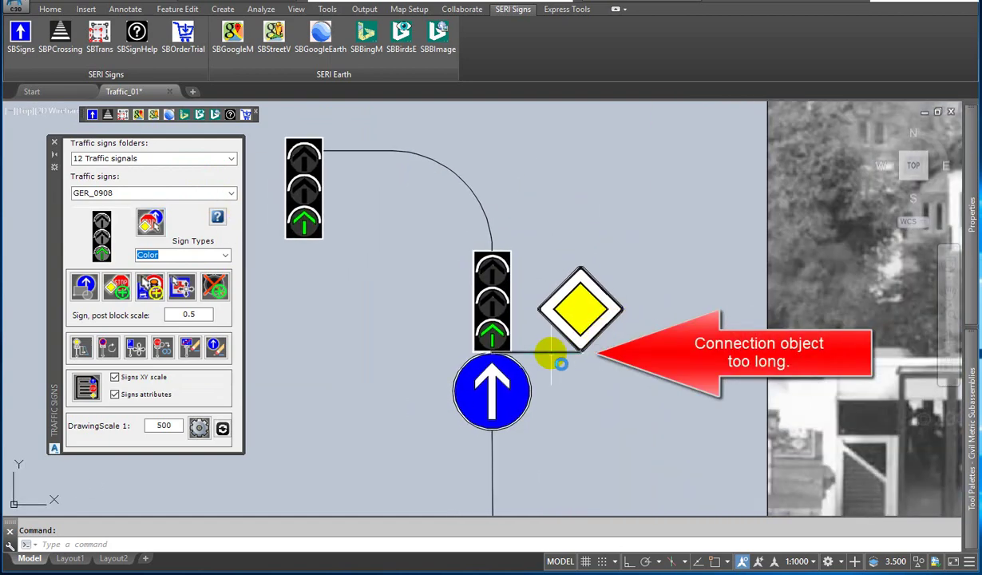
pyautogui.doubleClick(553, 353)
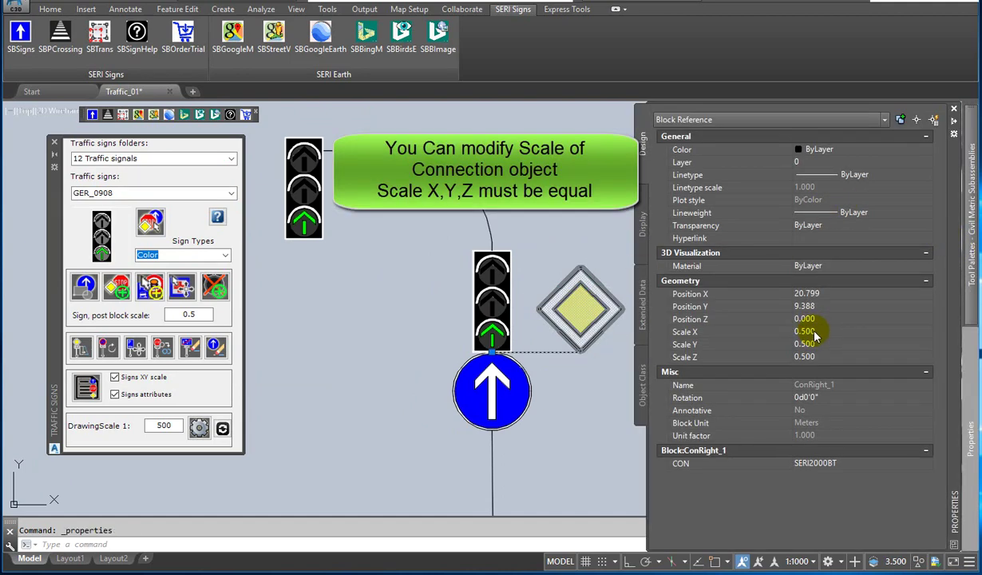
# Step: Rescale the ConRight_1 connector to 0.35 on X, Y and Z
pyautogui.write('0.35')
pyautogui.press('Tab')
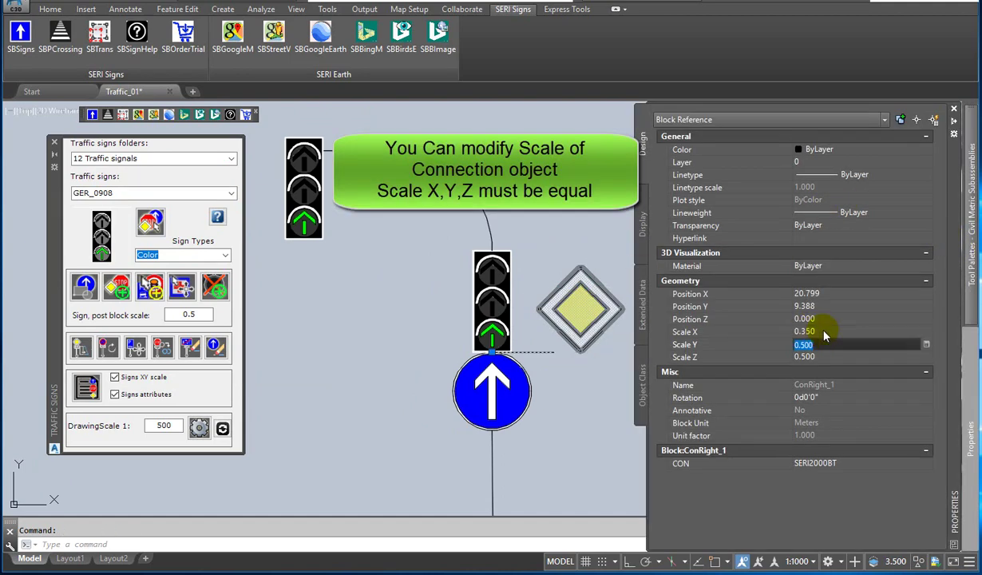
pyautogui.write('0.35')
pyautogui.press('Tab')
pyautogui.write('0.')
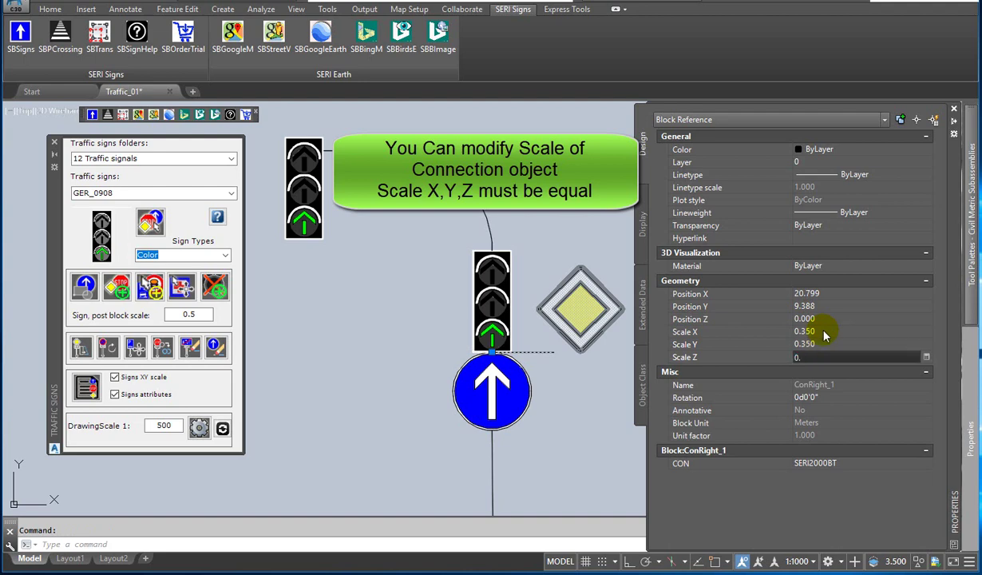
pyautogui.write('350')
pyautogui.press('Return')
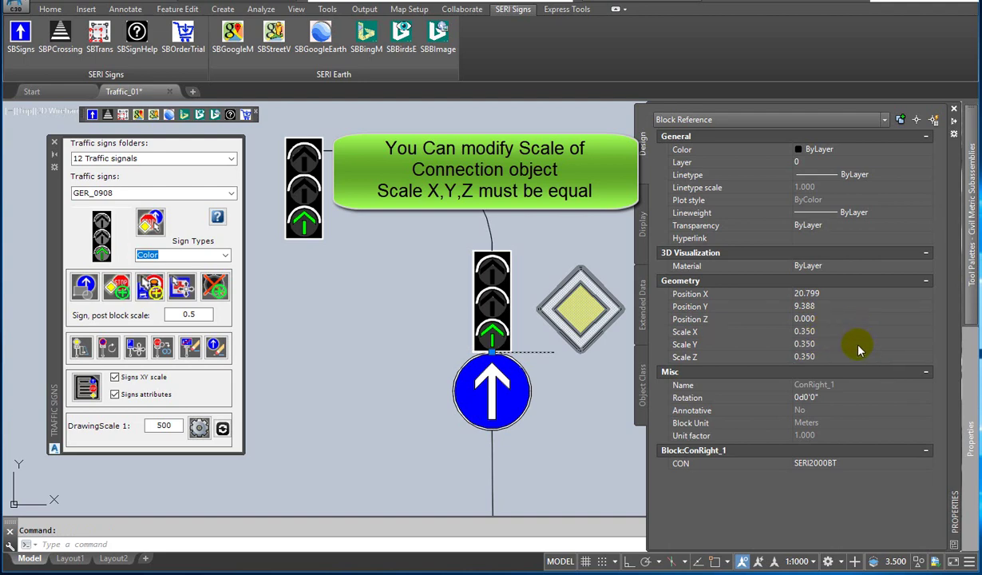
pyautogui.press('Escape')
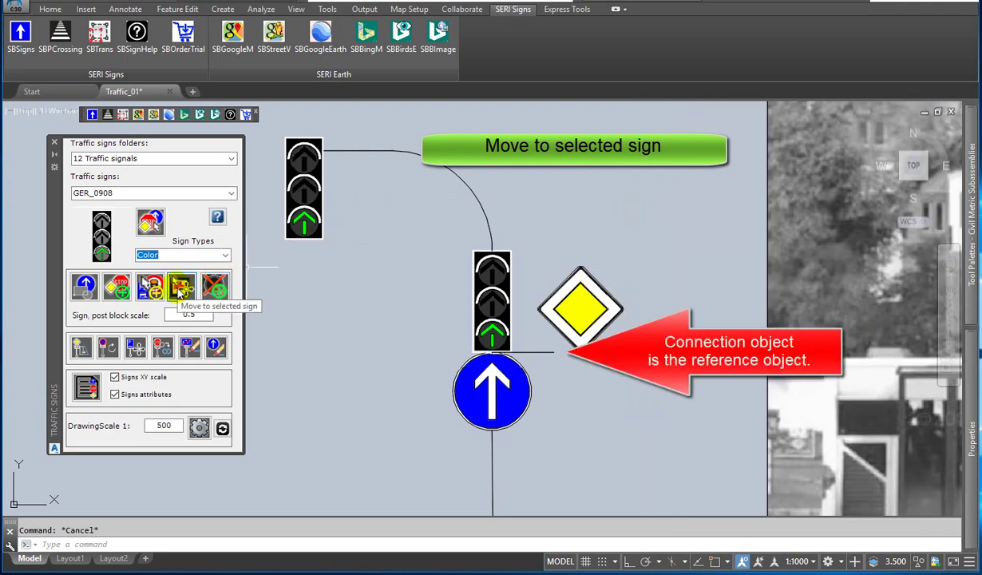
# Step: Move the diamond priority sign onto the shortened connector's end
pyautogui.click(180, 290)
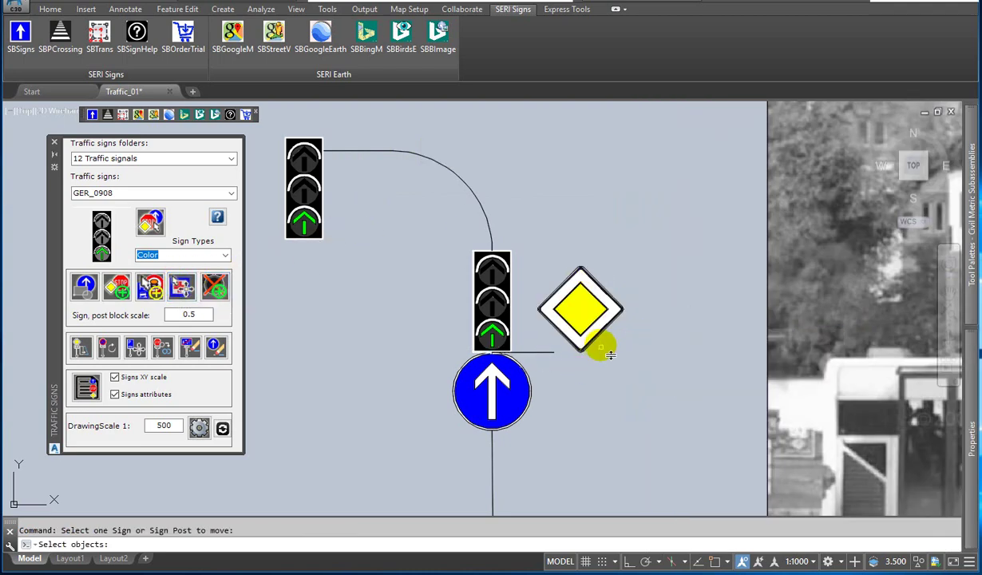
pyautogui.click(601, 348)
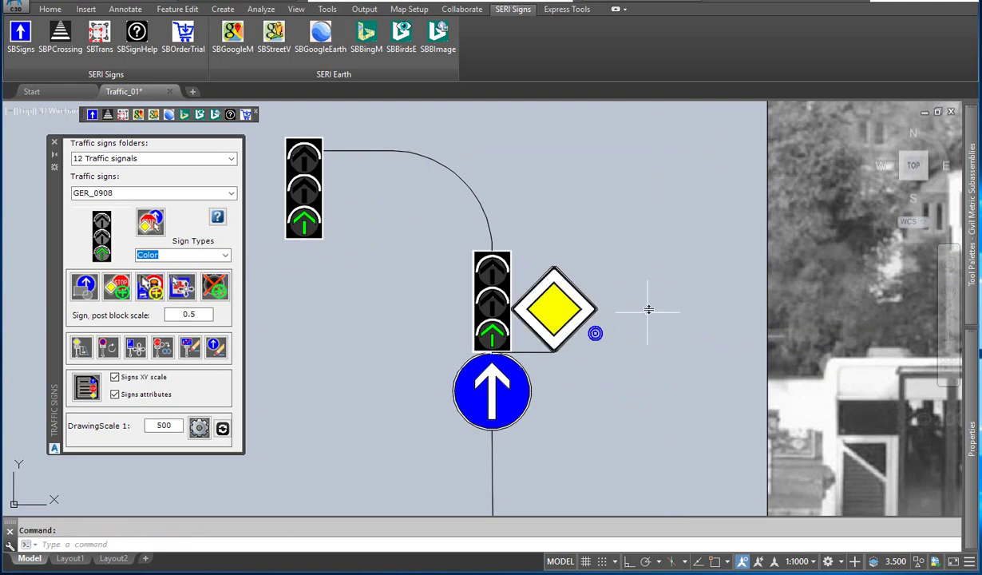
pyautogui.scroll(-5, 639, 295)
pyautogui.click(80, 346)
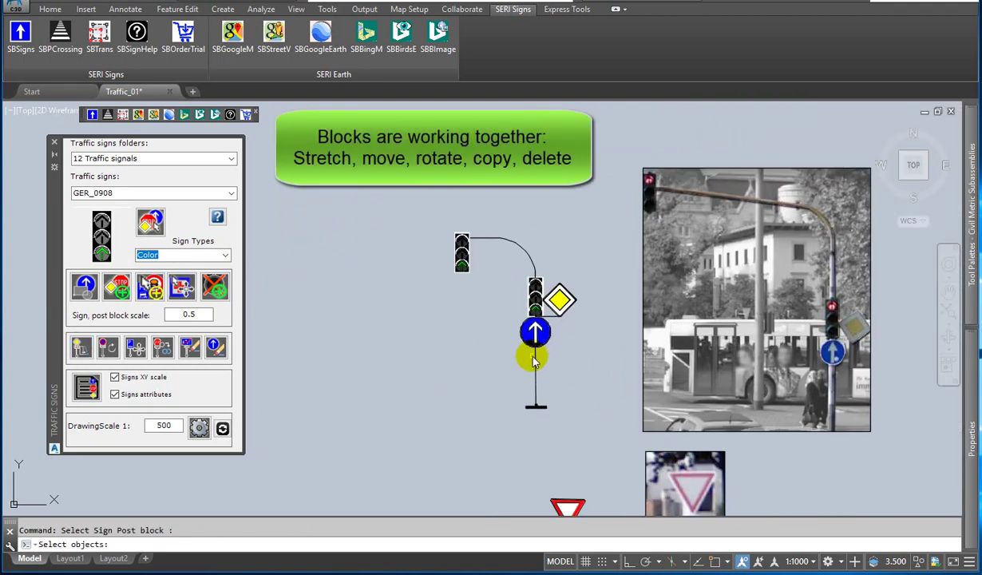
# Step: Cross out the yellow priority sign with a red cancel mark
pyautogui.press('Return')
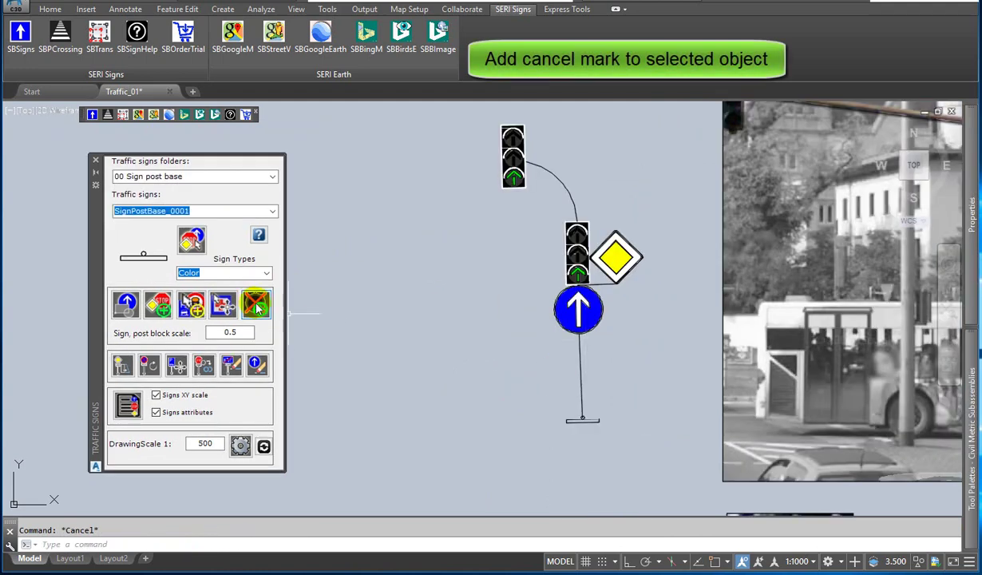
pyautogui.click(254, 308)
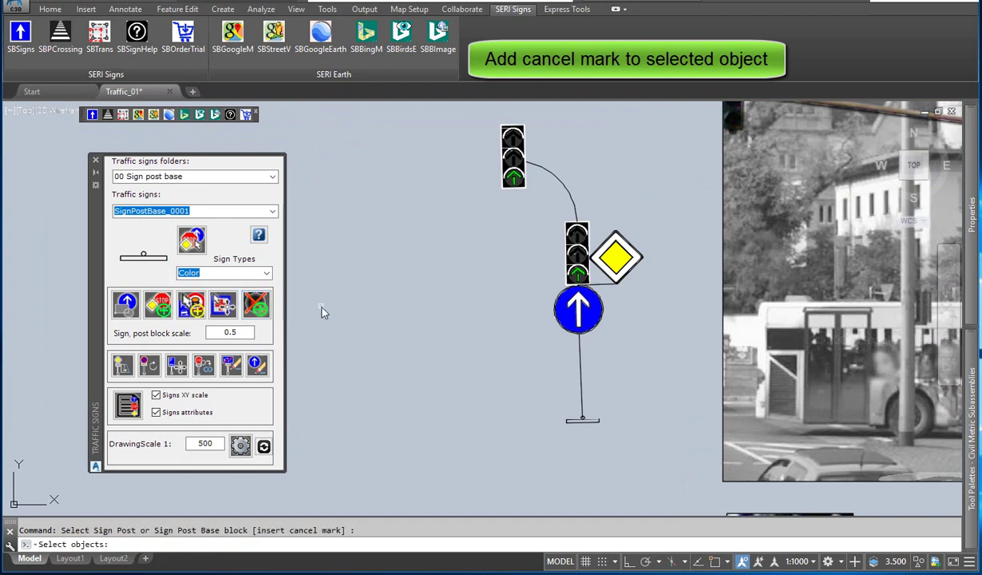
pyautogui.click(635, 267)
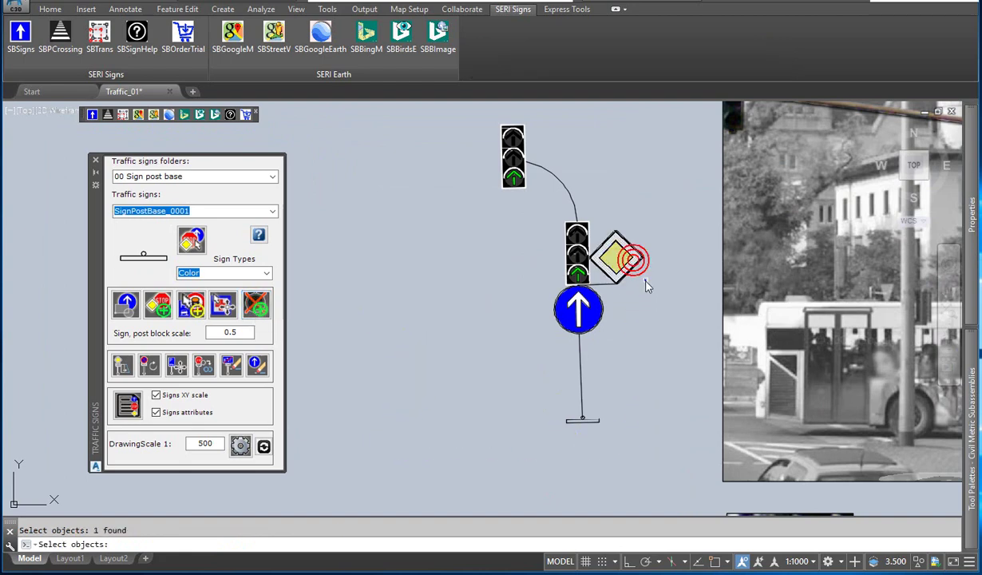
pyautogui.press('Return')
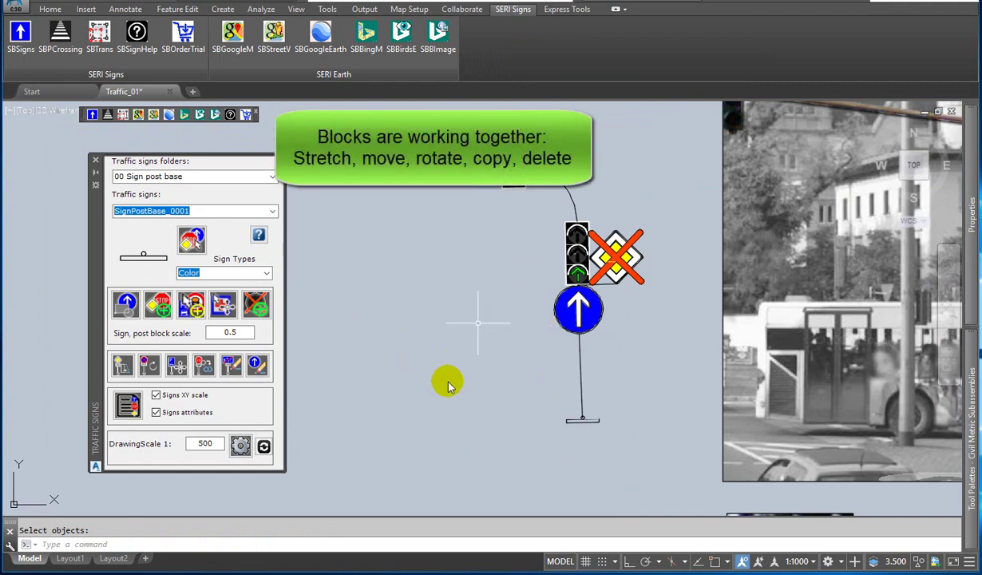
# Step: Select the sign post for stretching to reposition its end point
pyautogui.click(122, 365)
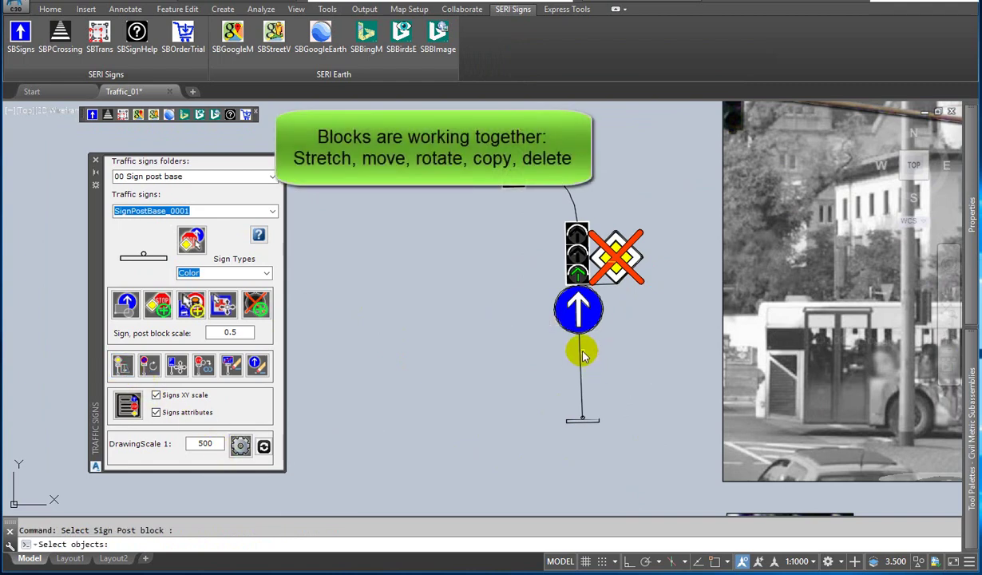
pyautogui.click(581, 356)
pyautogui.press('Return')
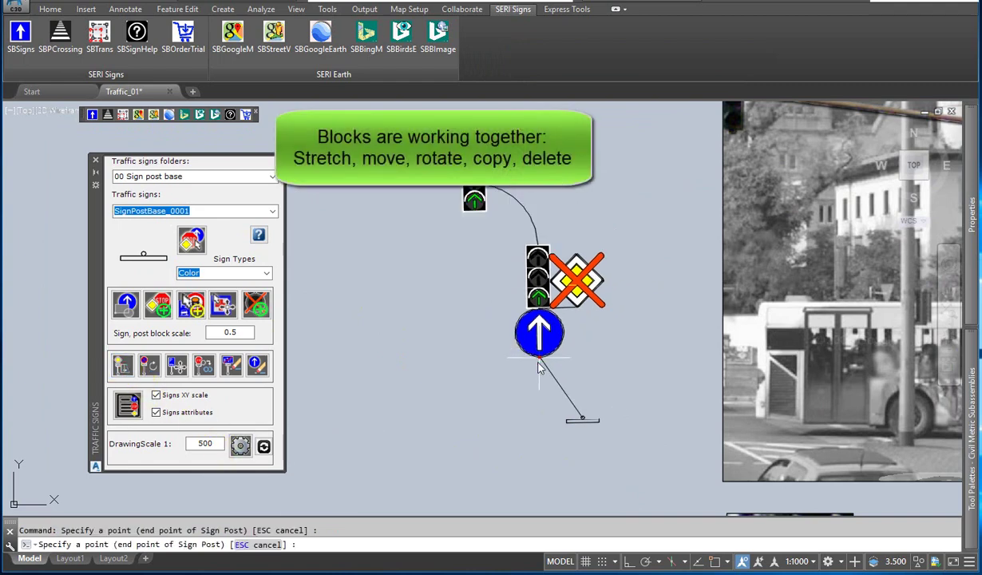